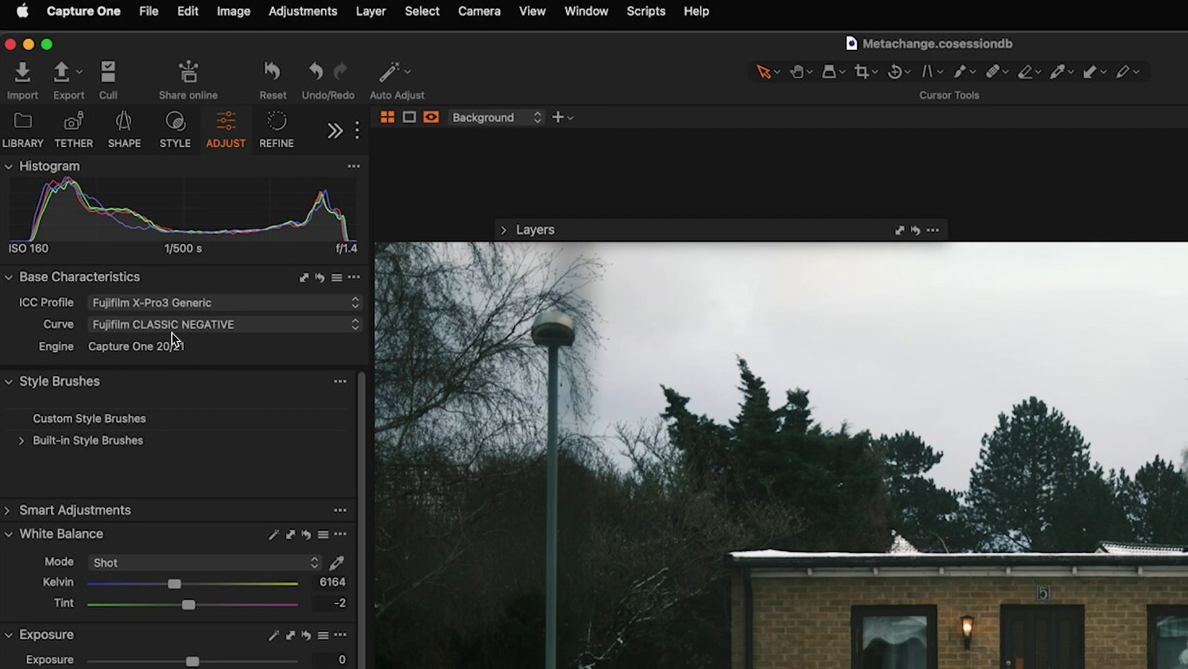
Apply the Fujifilm ASTIA (SOFT) curve to the X-Pro3 photo and check _DSF9929.RAF's curve options
left_click(192, 321)
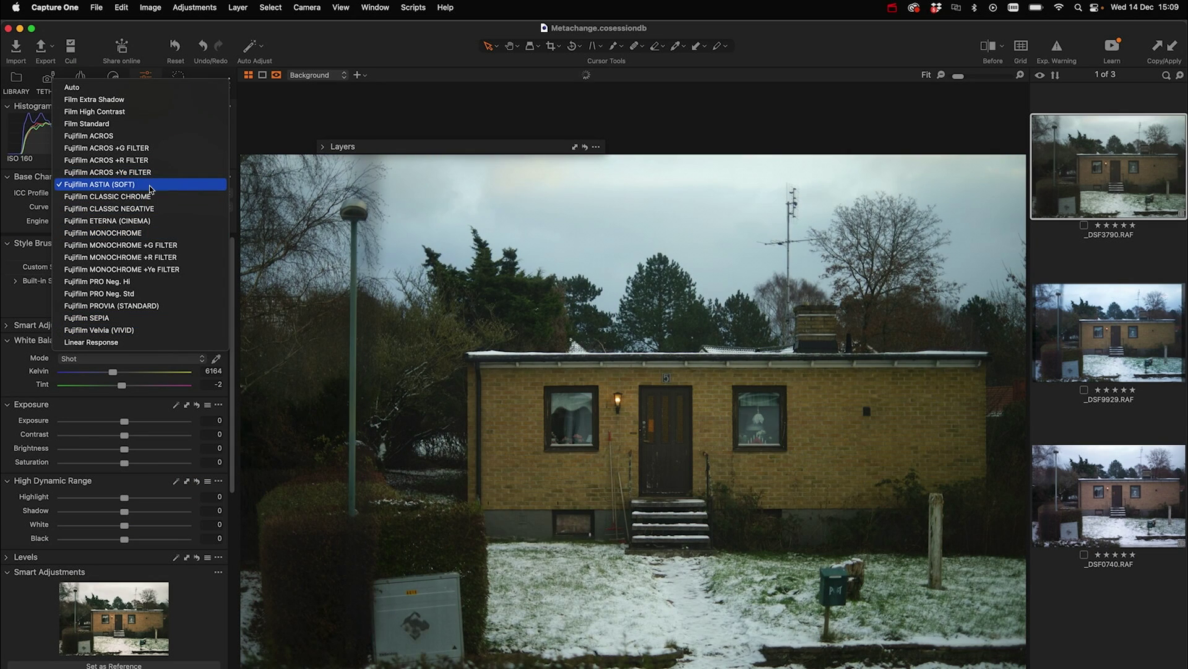
left_click(147, 183)
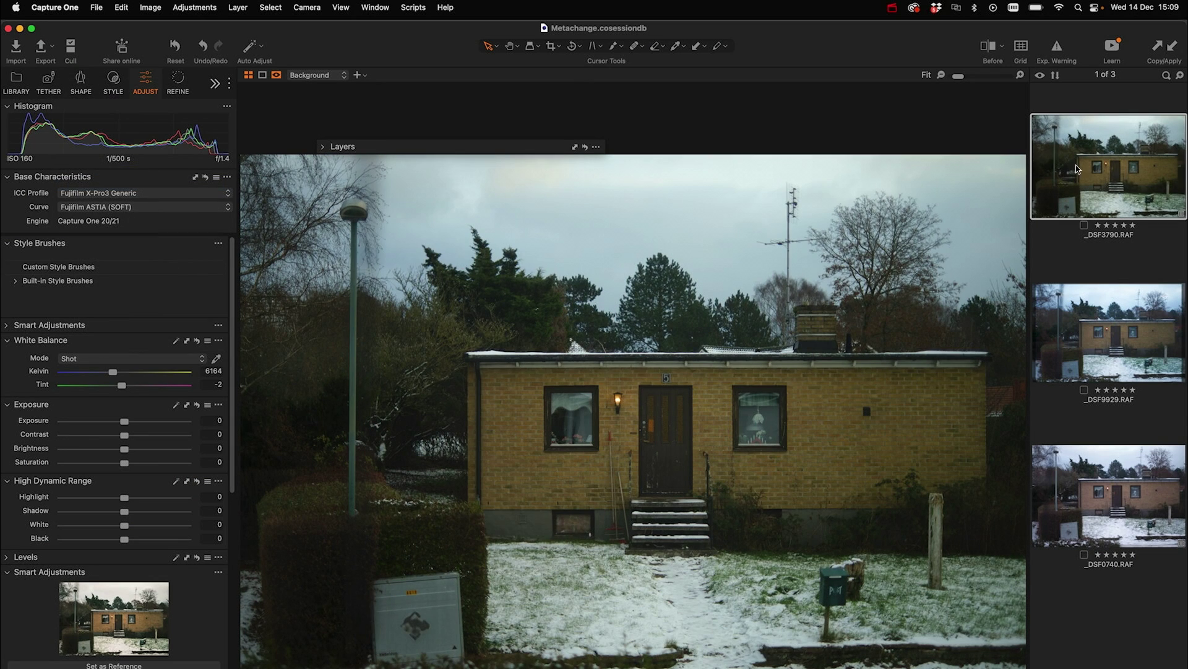
left_click(1084, 337)
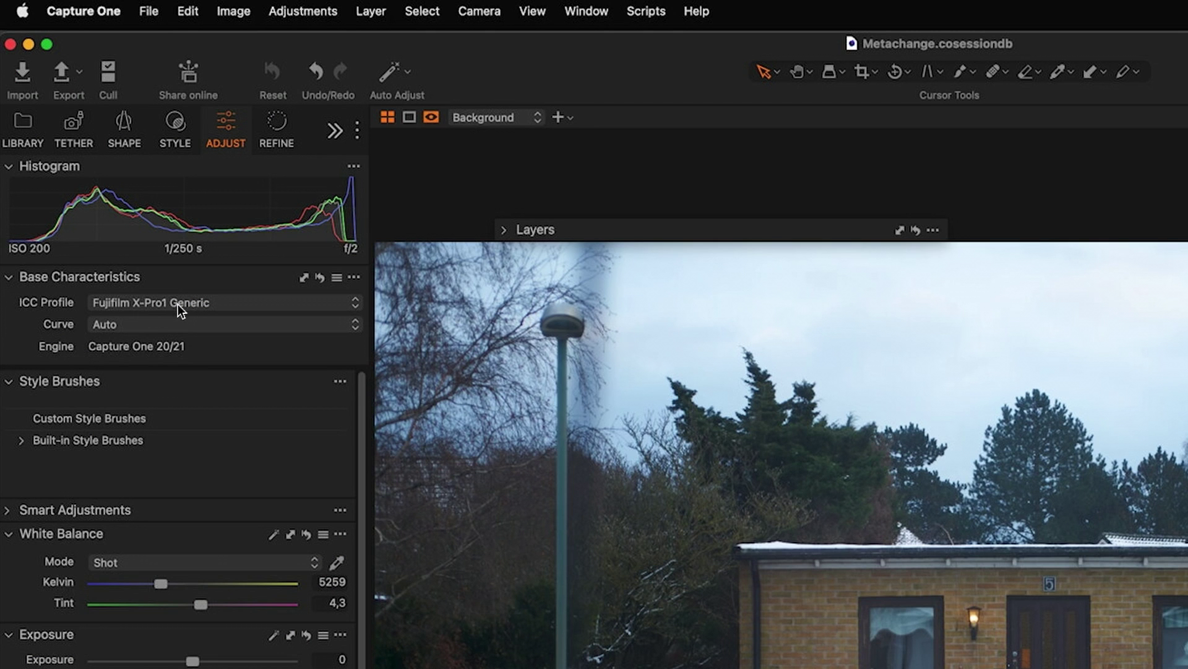
left_click(176, 323)
left_click(172, 365)
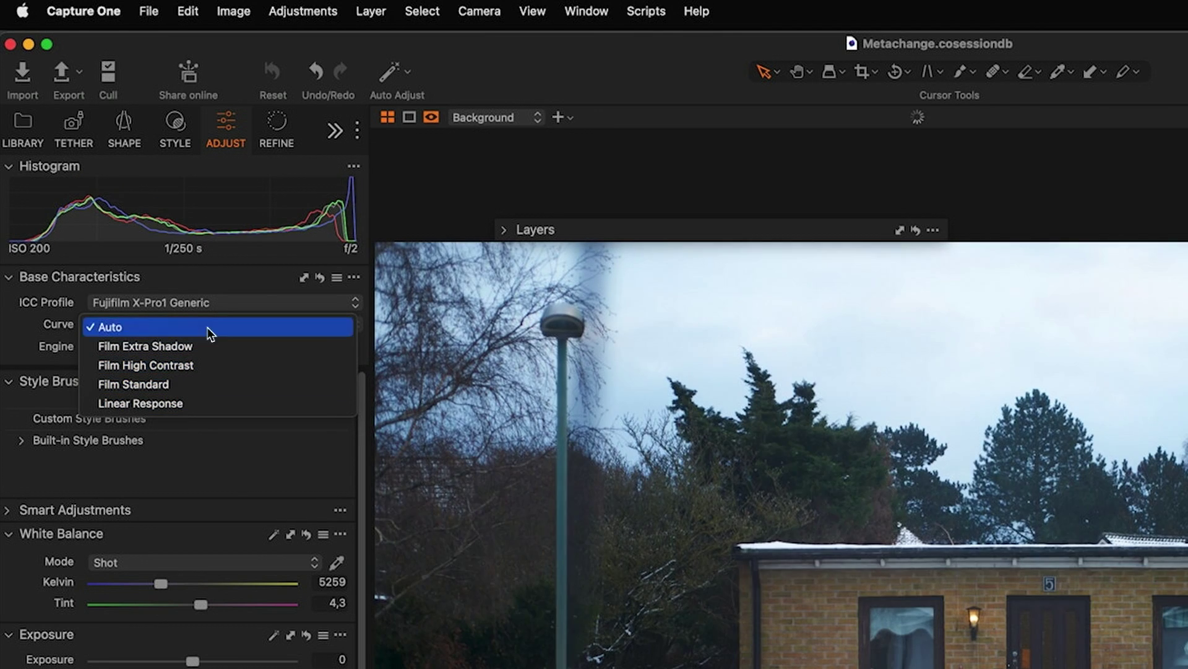
left_click(229, 279)
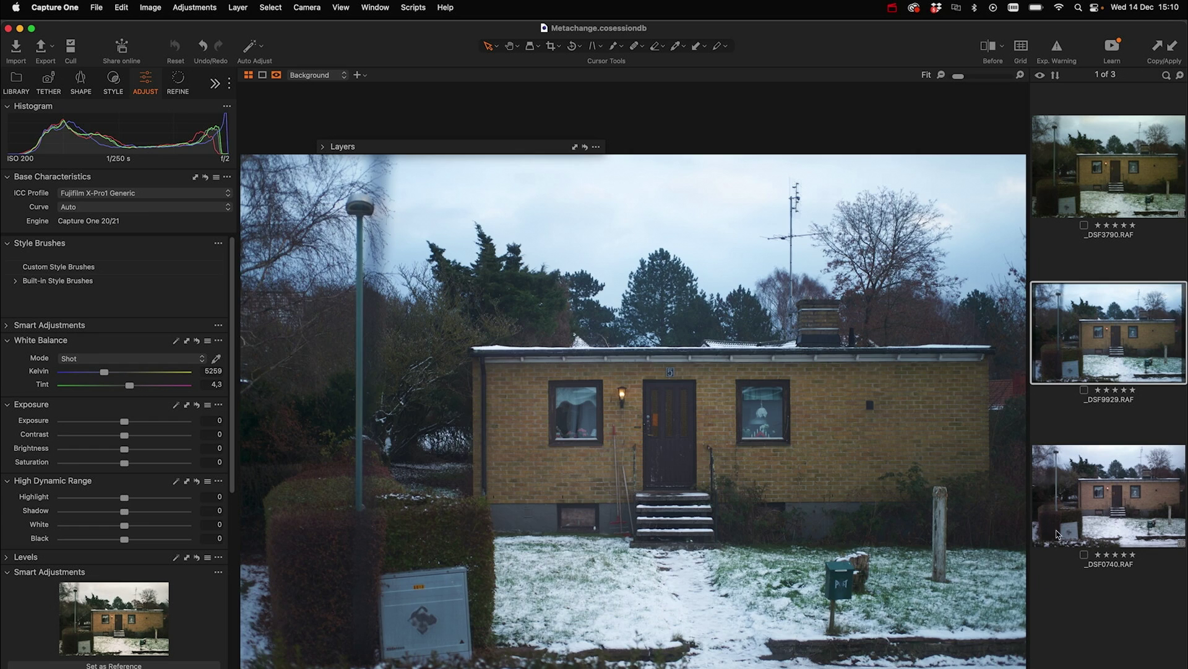
Check _DSF0740.RAF's curves, then return to the X-Pro3 photo, which still uses ASTIA (SOFT)
left_click(1058, 533)
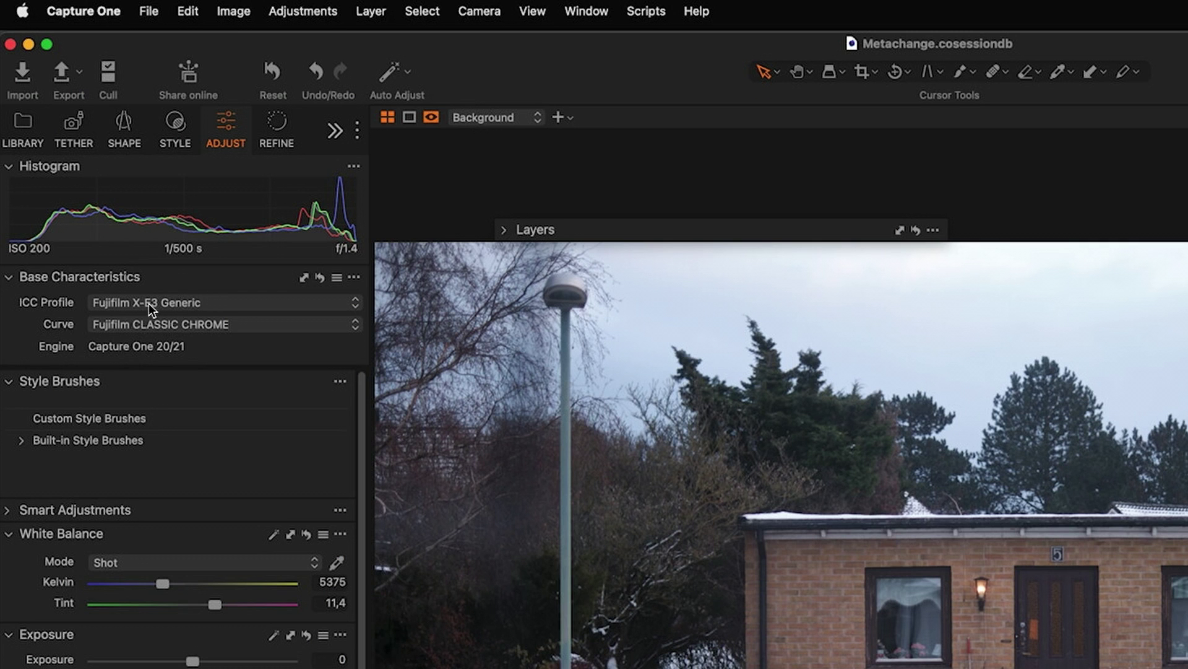
left_click(196, 324)
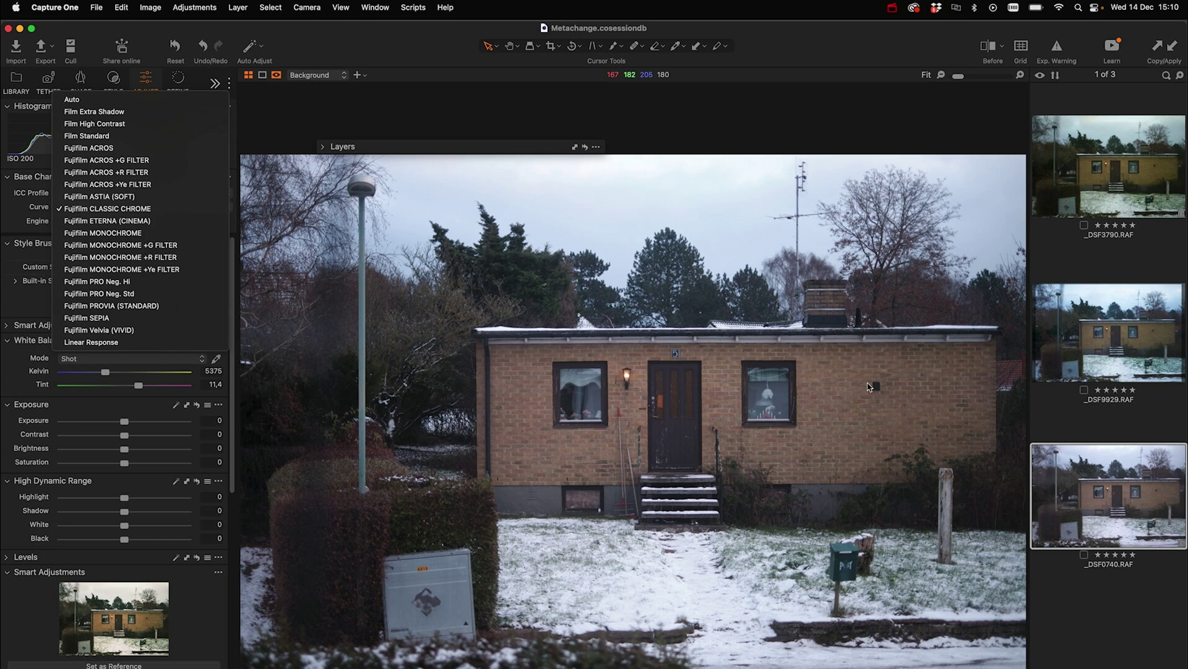
left_click(180, 208)
left_click(1077, 310)
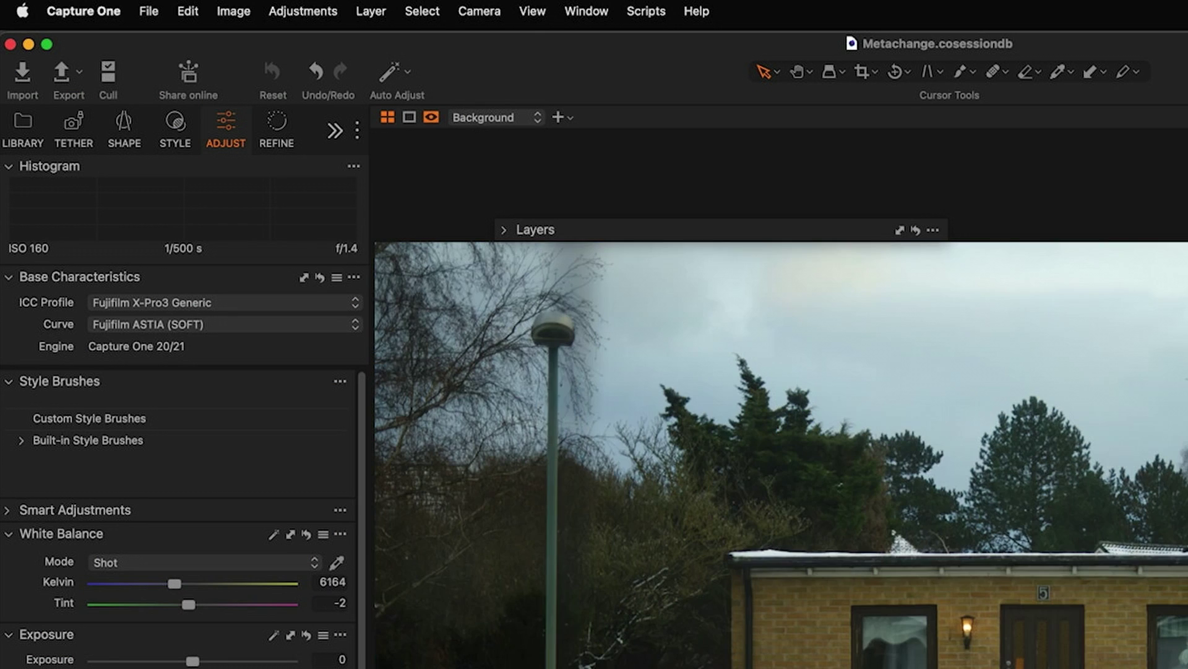
left_click(275, 325)
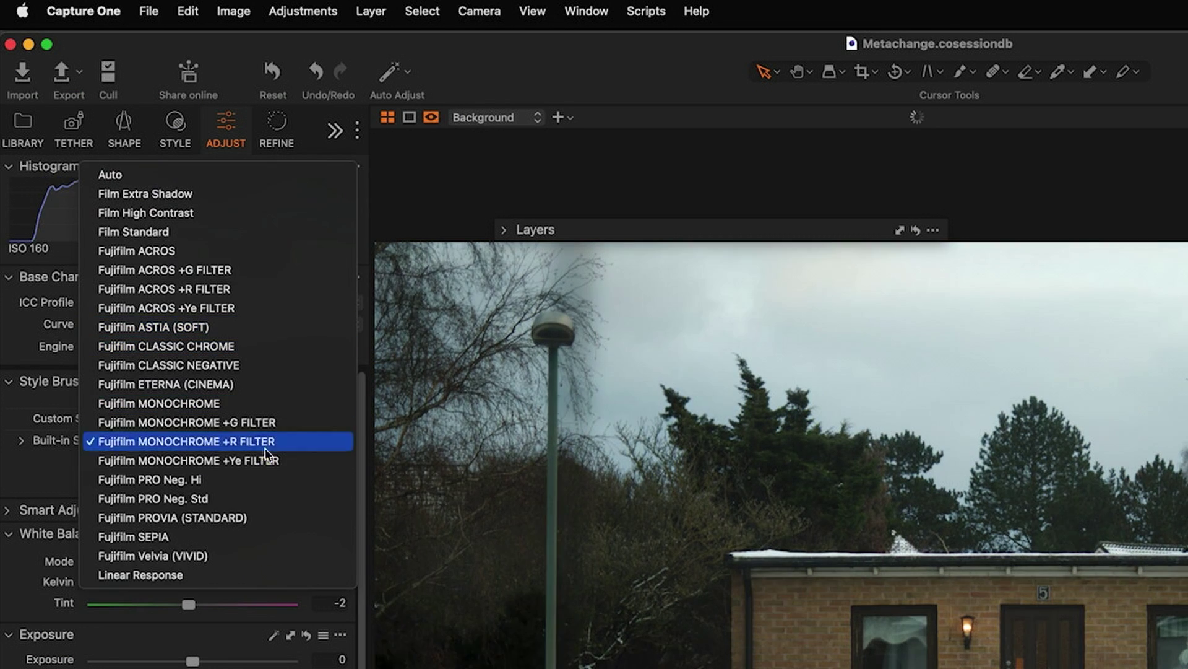
left_click(8, 352)
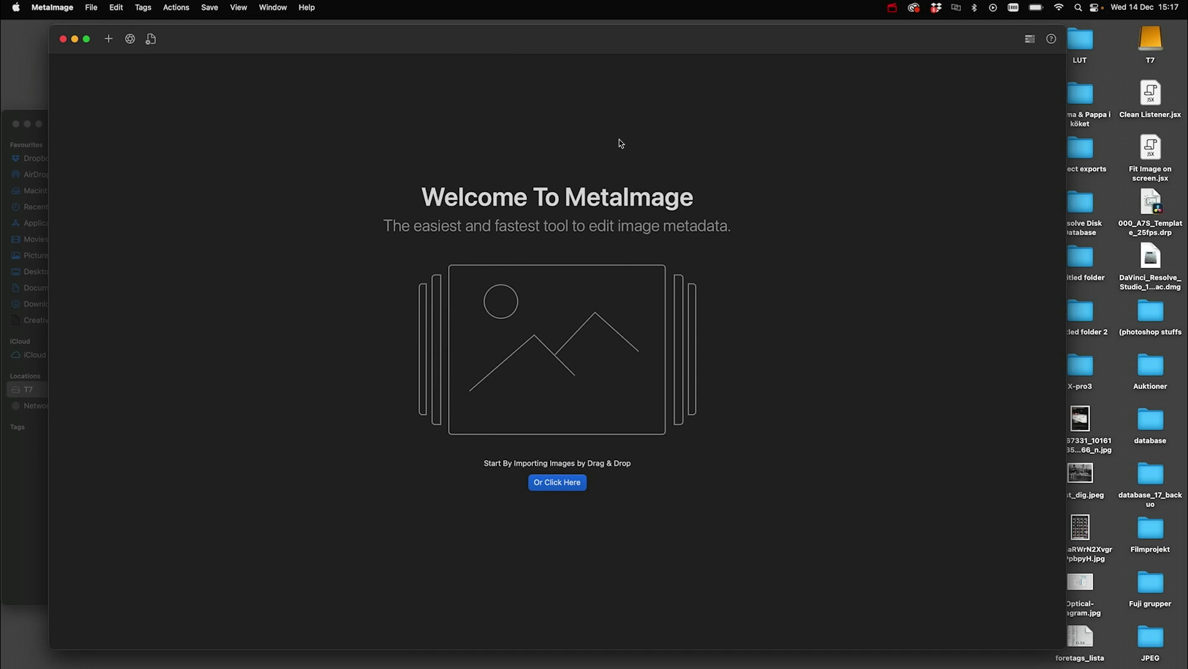
Drag the three RAF files from the Meta change folder in Finder into MetaImage
key("ctrl+Up")
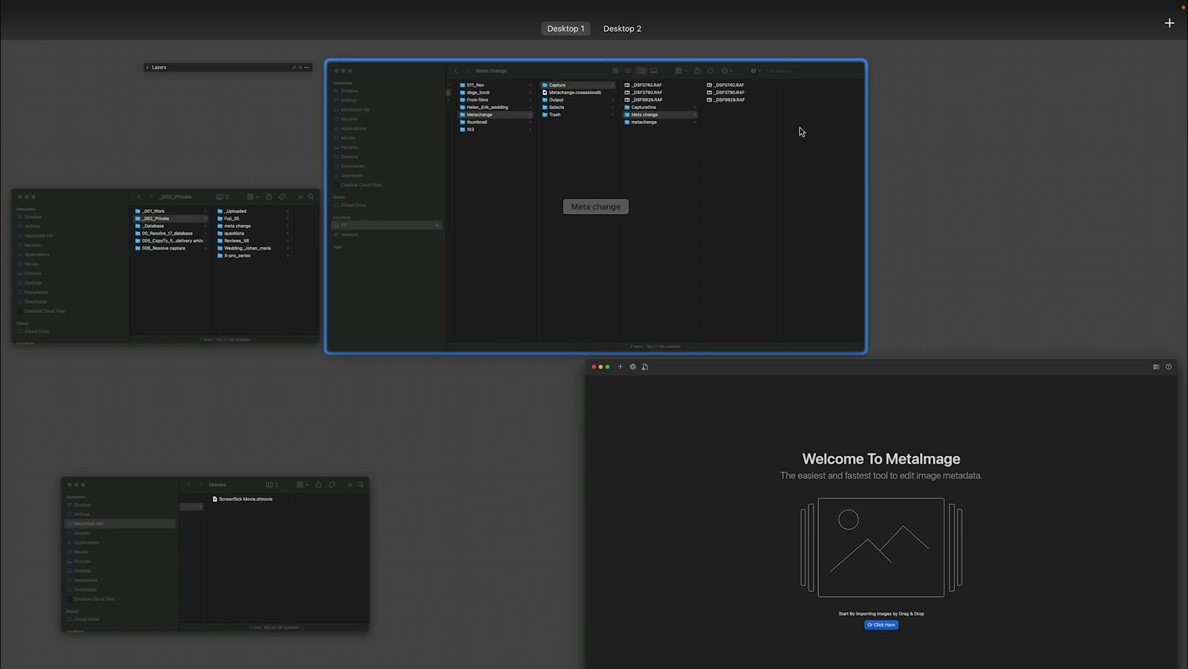
left_click(801, 130)
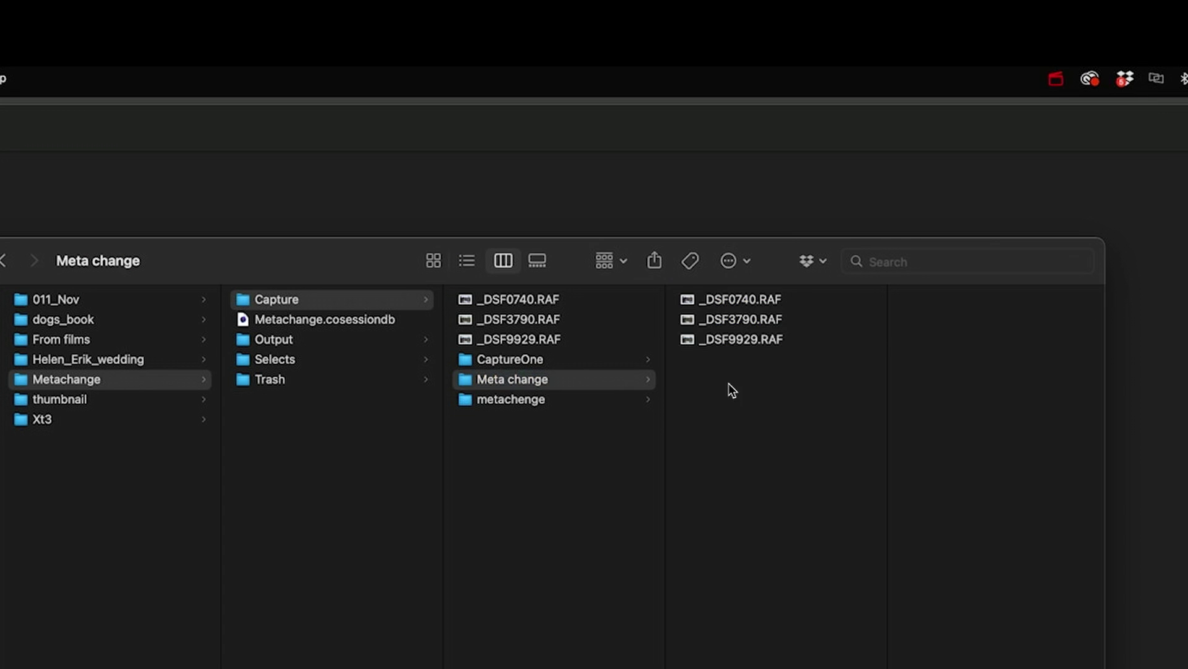
left_click_drag(686, 206, 690, 150)
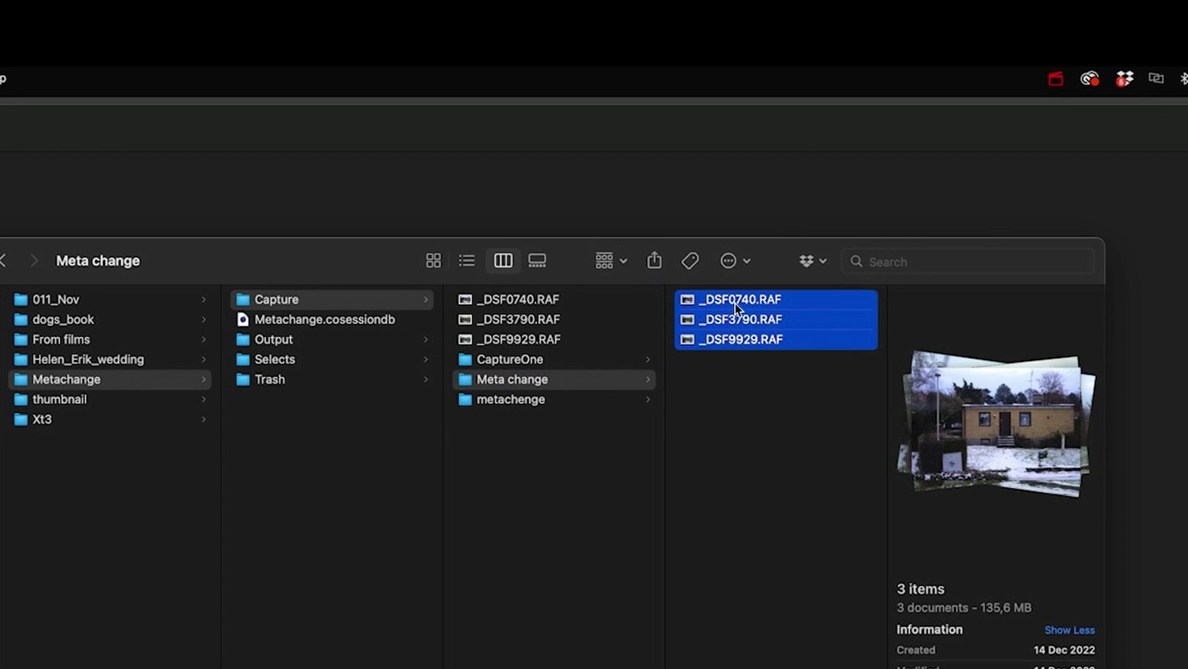
left_click_drag(749, 328, 843, 196)
left_click(656, 172)
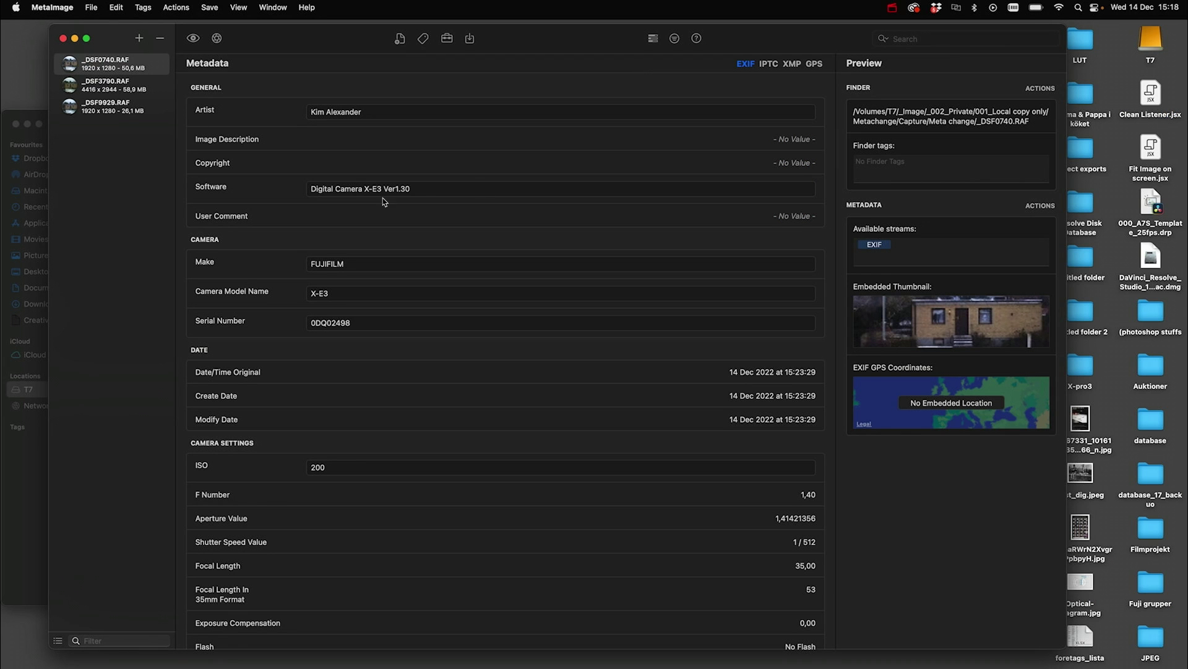
Review the camera metadata of _DSF3790.RAF, _DSF9929.RAF and _DSF0740.RAF in turn
left_click(134, 79)
left_click(128, 112)
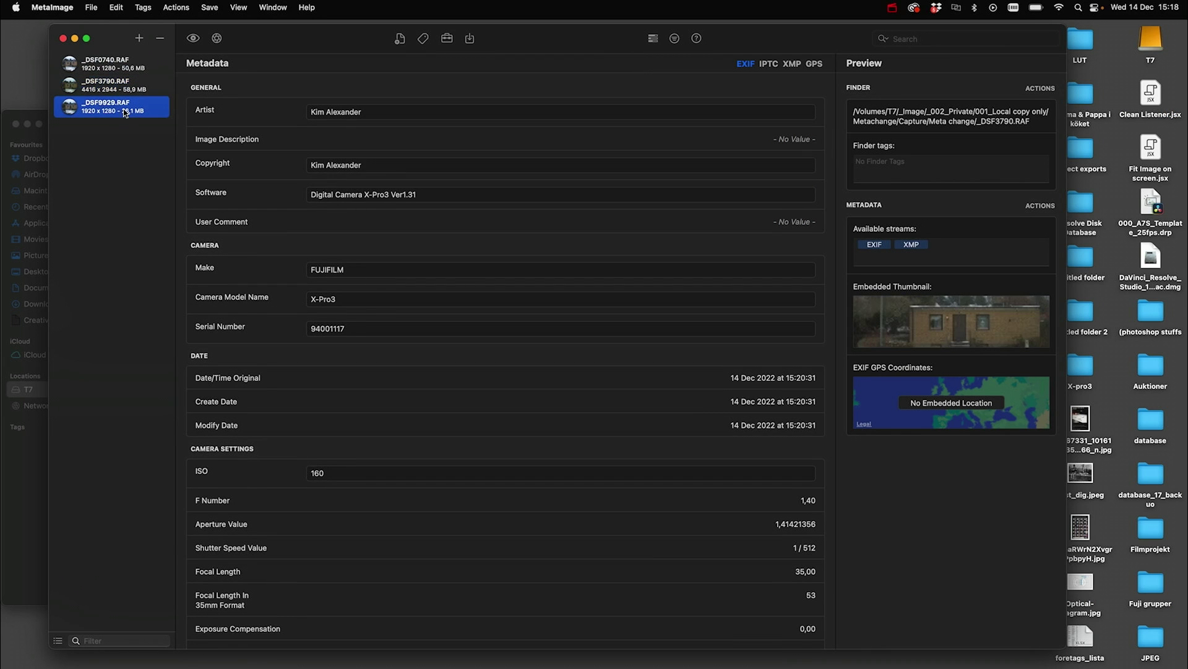
left_click(112, 61)
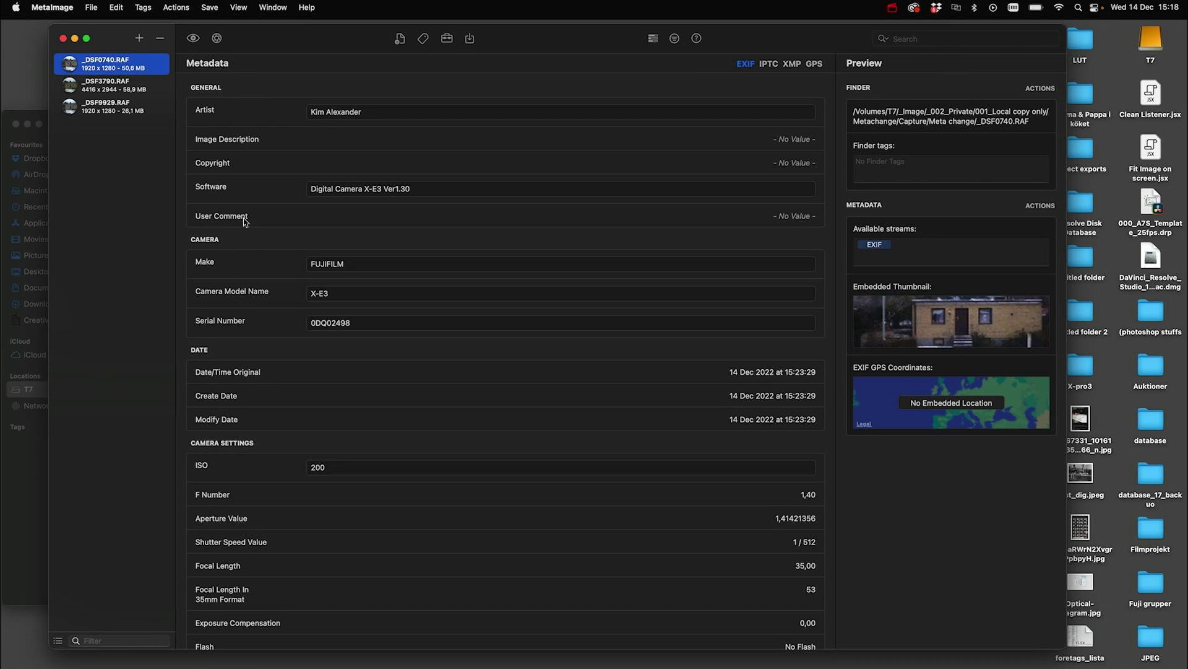
Copy the Software value 'Digital Camera X-Pro3 Ver1.31' from _DSF3790.RAF
left_click(136, 86)
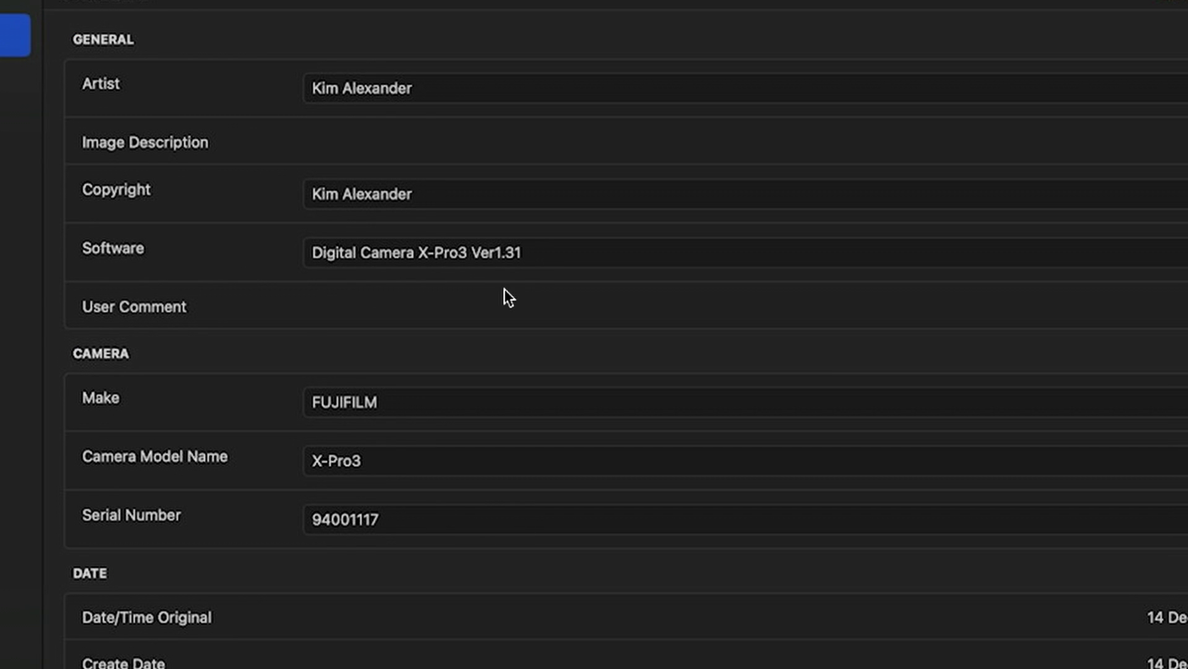
left_click(786, 248)
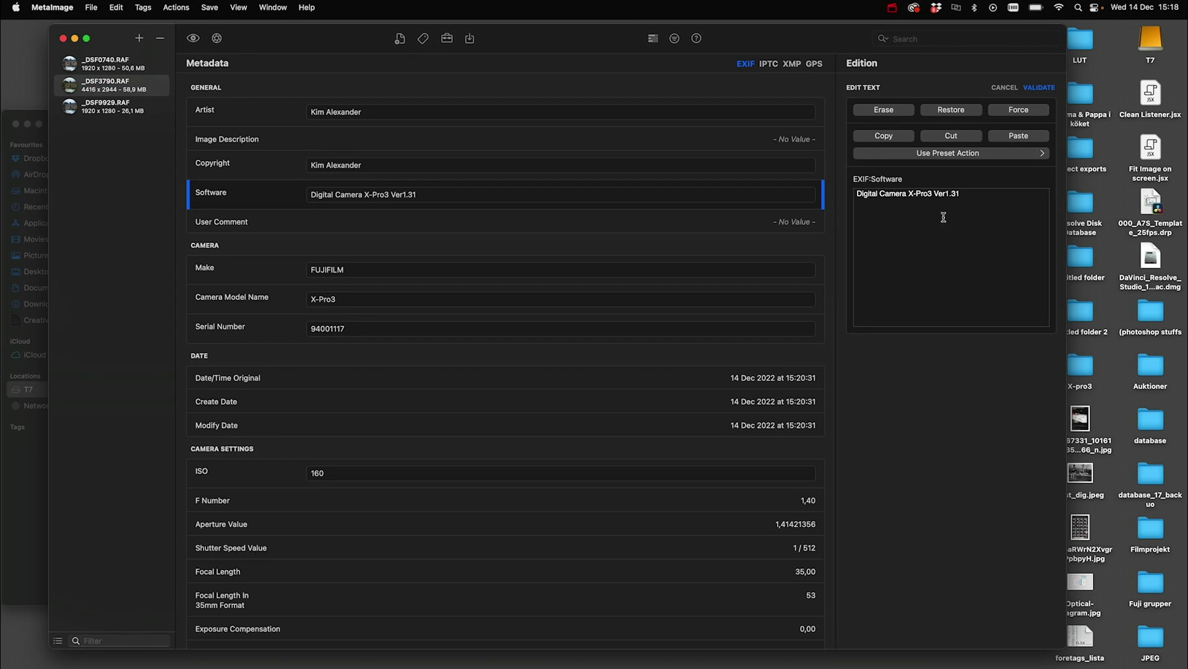
left_click_drag(978, 204, 851, 183)
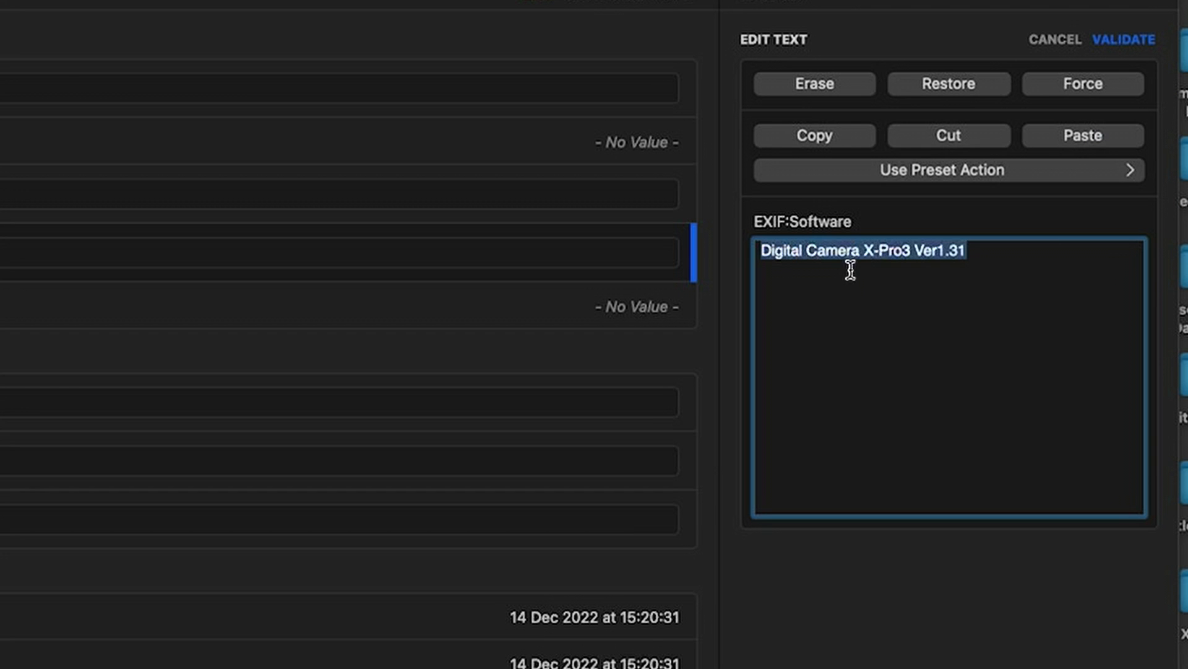
right_click(857, 253)
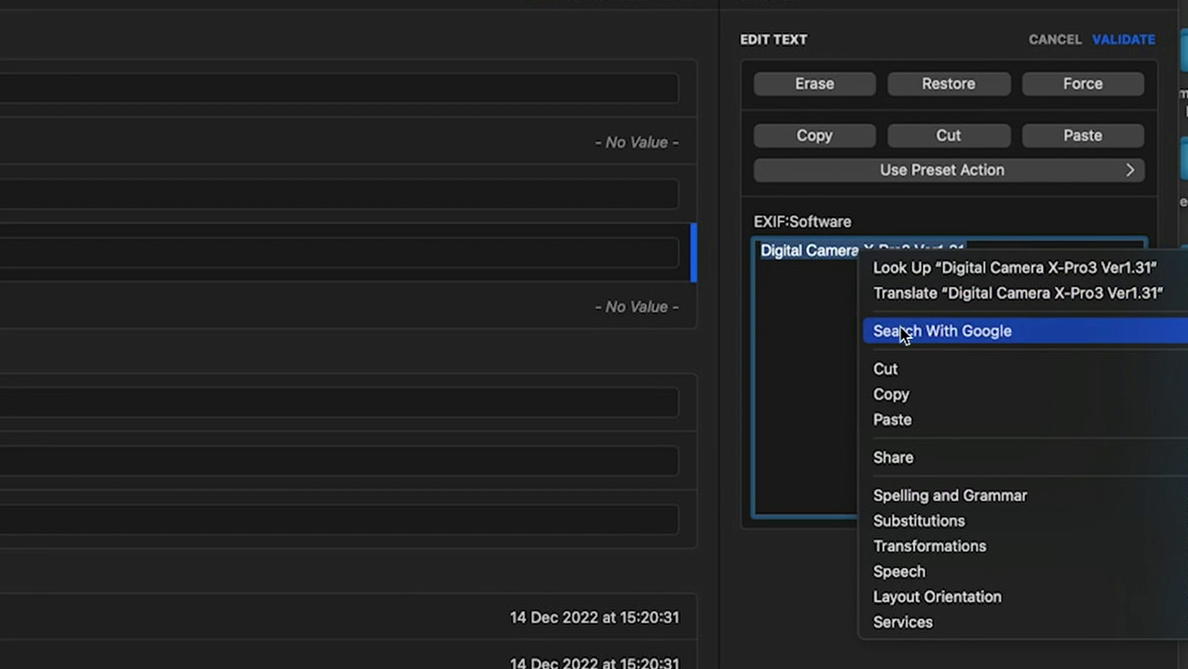
left_click(901, 393)
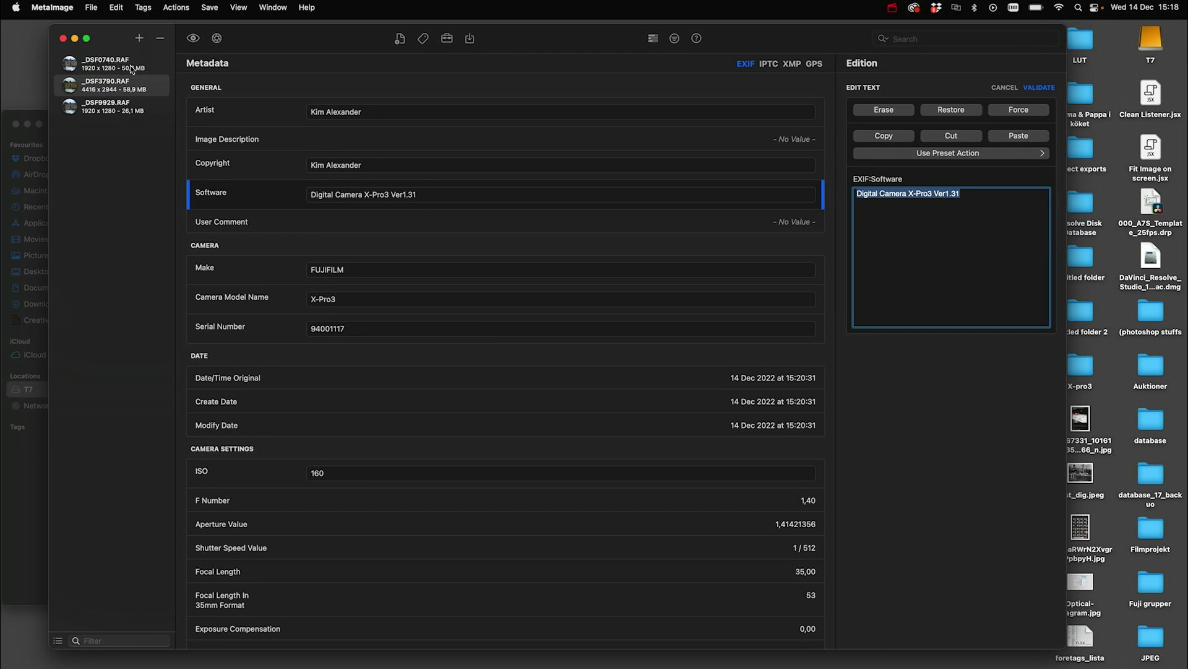
Paste 'Digital Camera X-Pro3 Ver1.31' into the Software field of all three selected RAF files
left_click(105, 63)
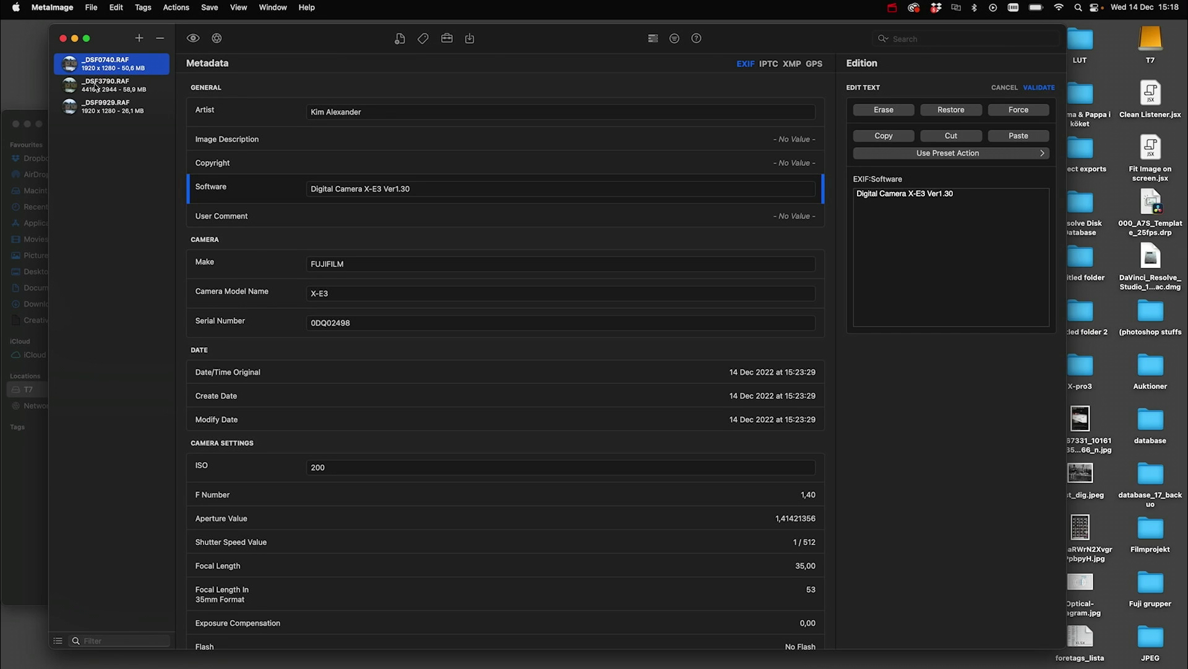
left_click(140, 116, "shift")
left_click(905, 211)
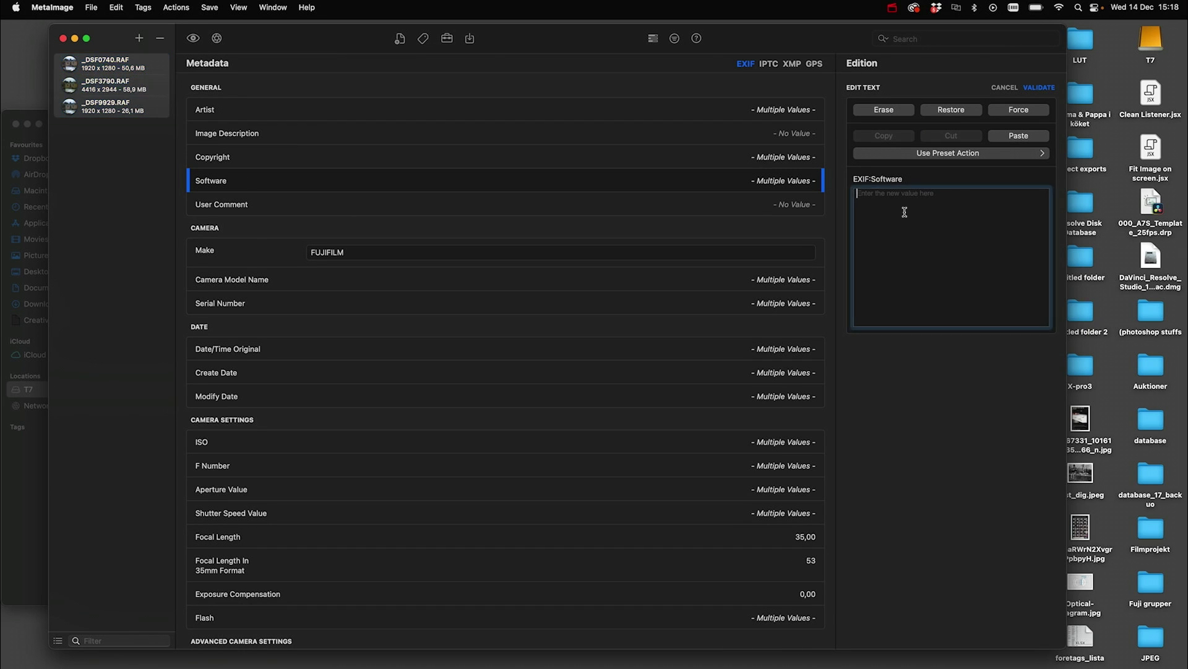
key("super+v")
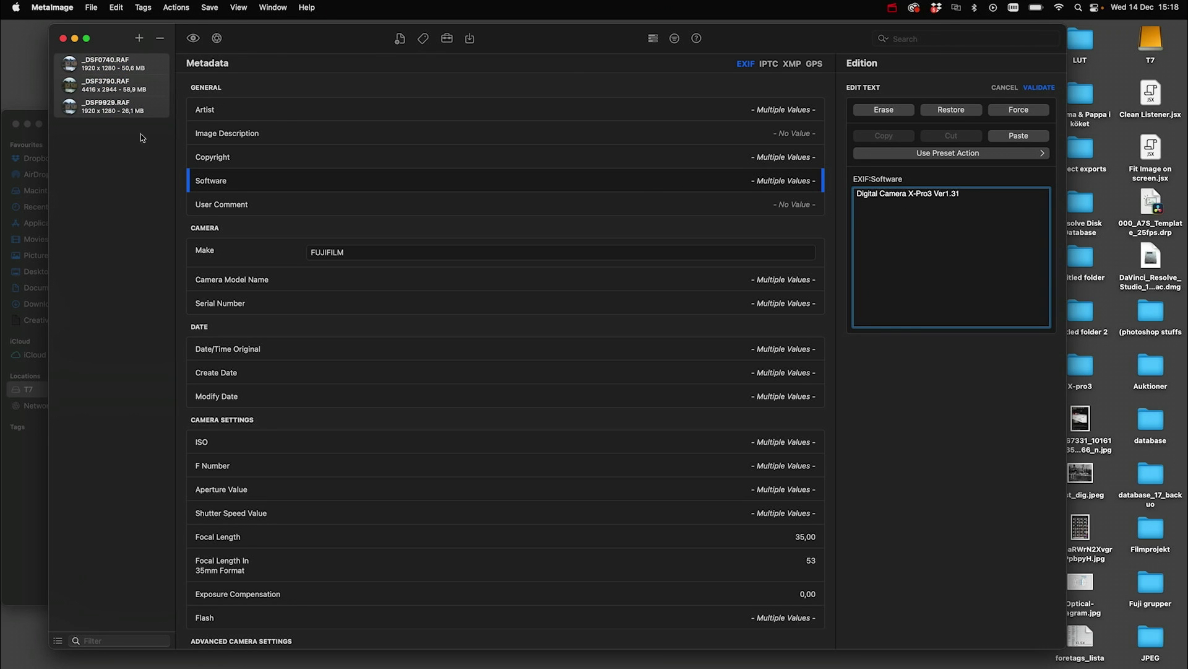
left_click(107, 92)
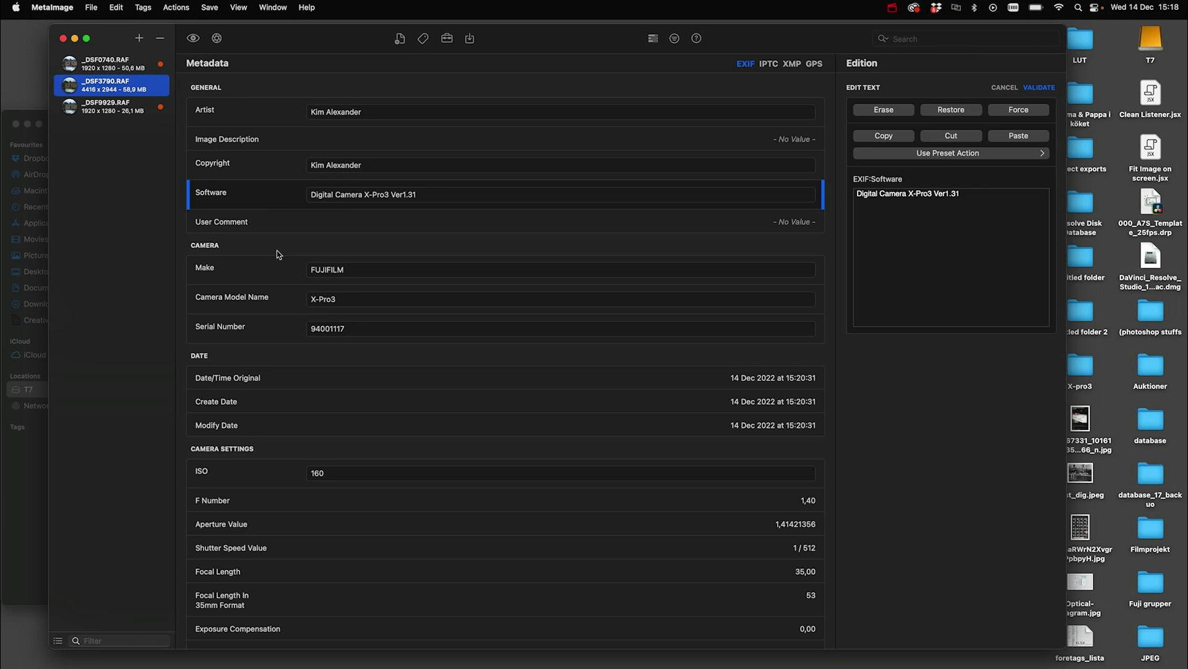
Take the X-Pro3 Camera Model Name value and select all three RAF files
left_click(316, 301)
left_click(916, 223)
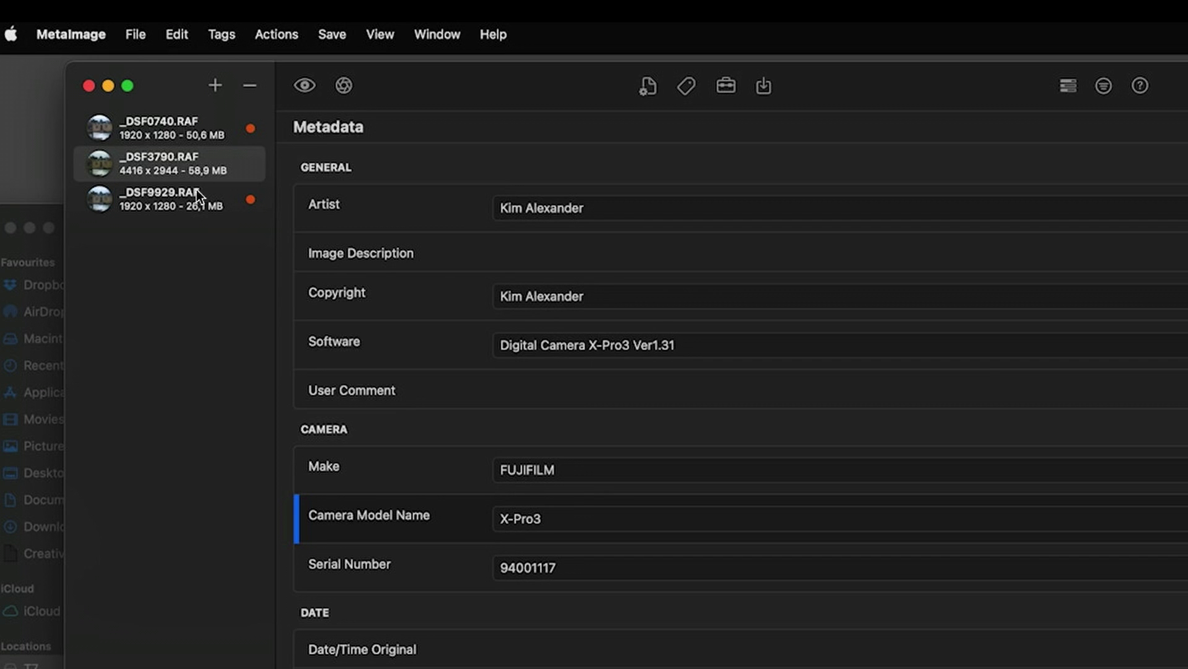
left_click(183, 149)
key("super+a")
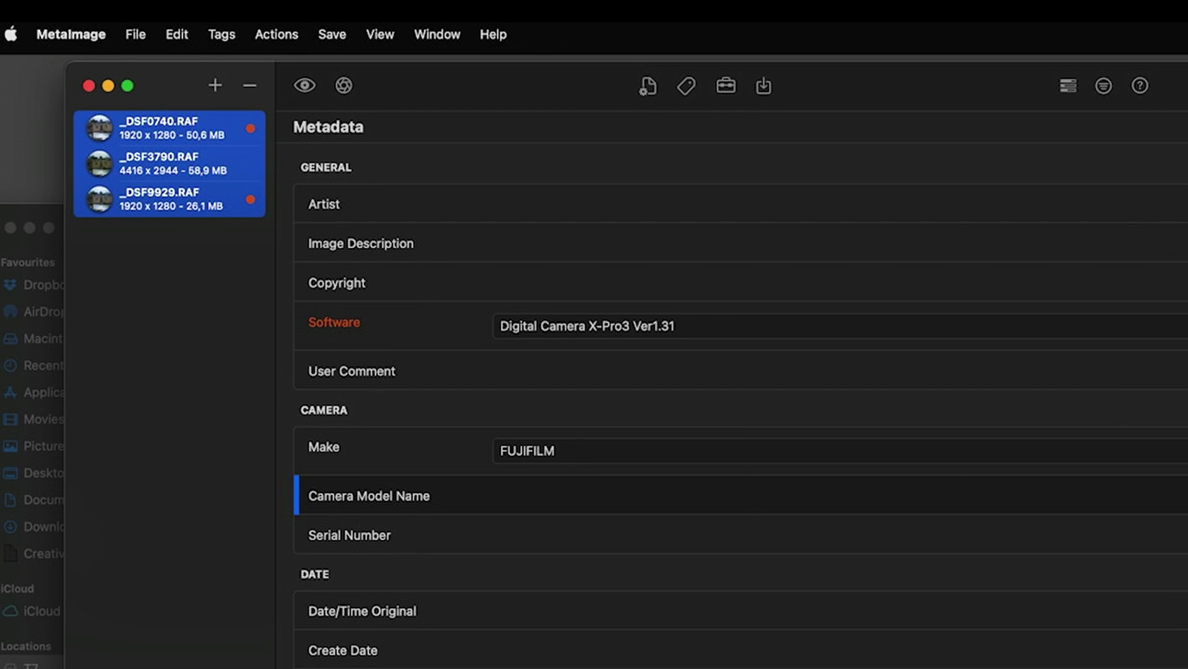
Paste X-Pro3 as the Camera Model Name for all three files and inspect one
left_click(433, 495)
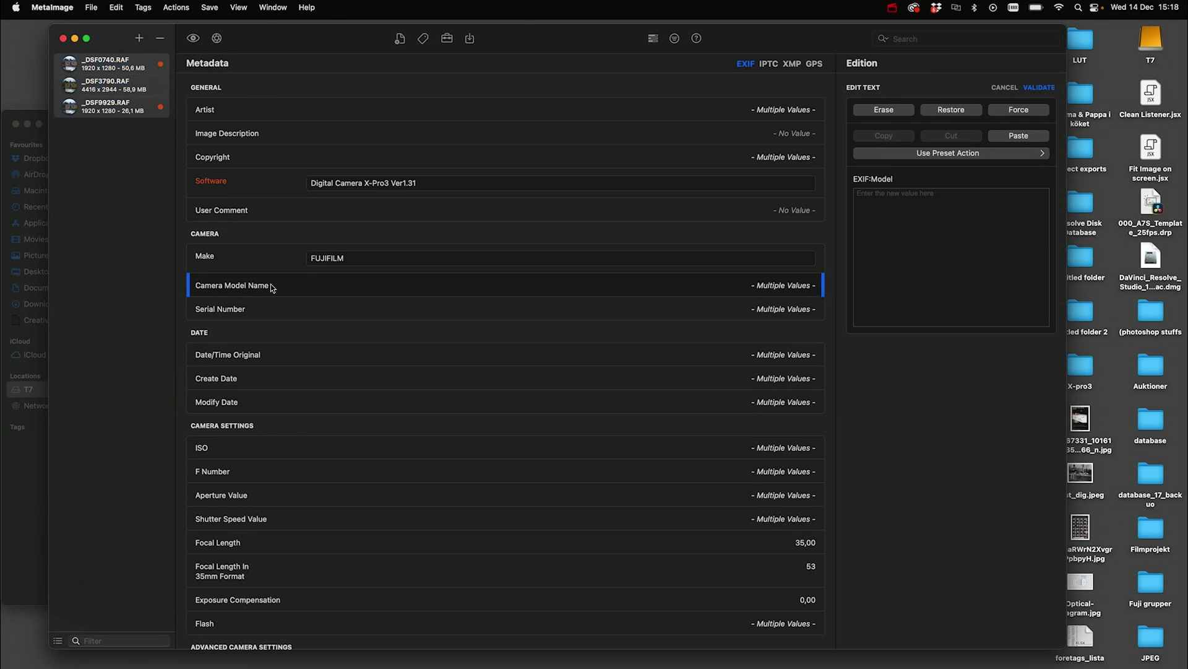
left_click(974, 238)
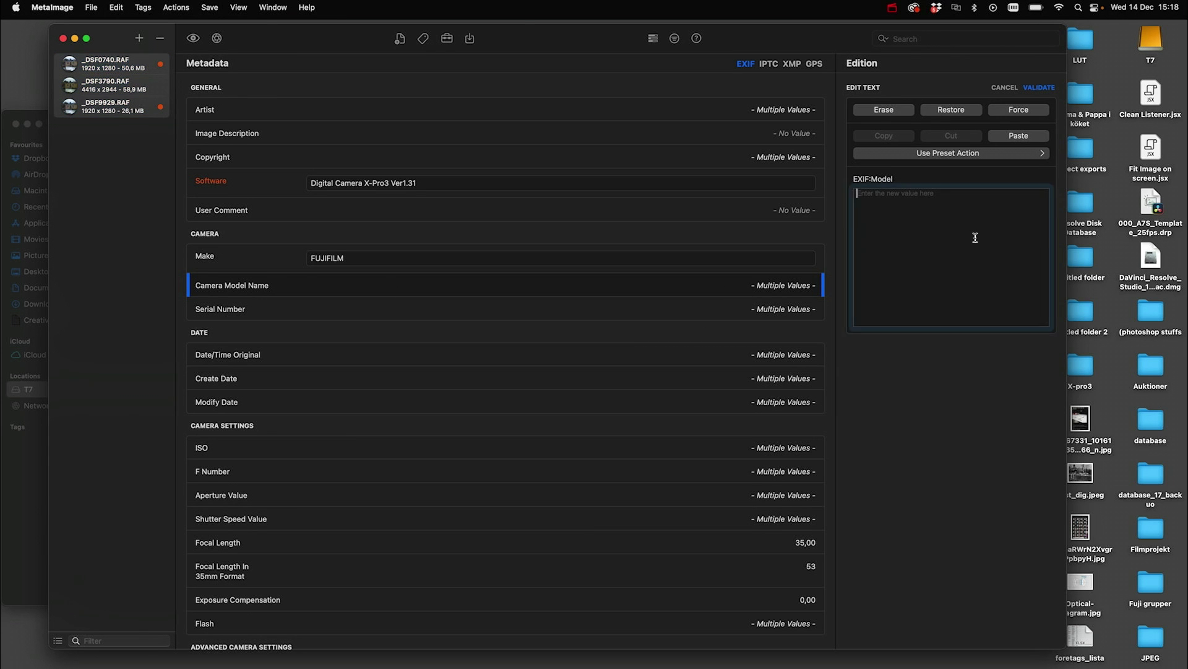
key("super+v")
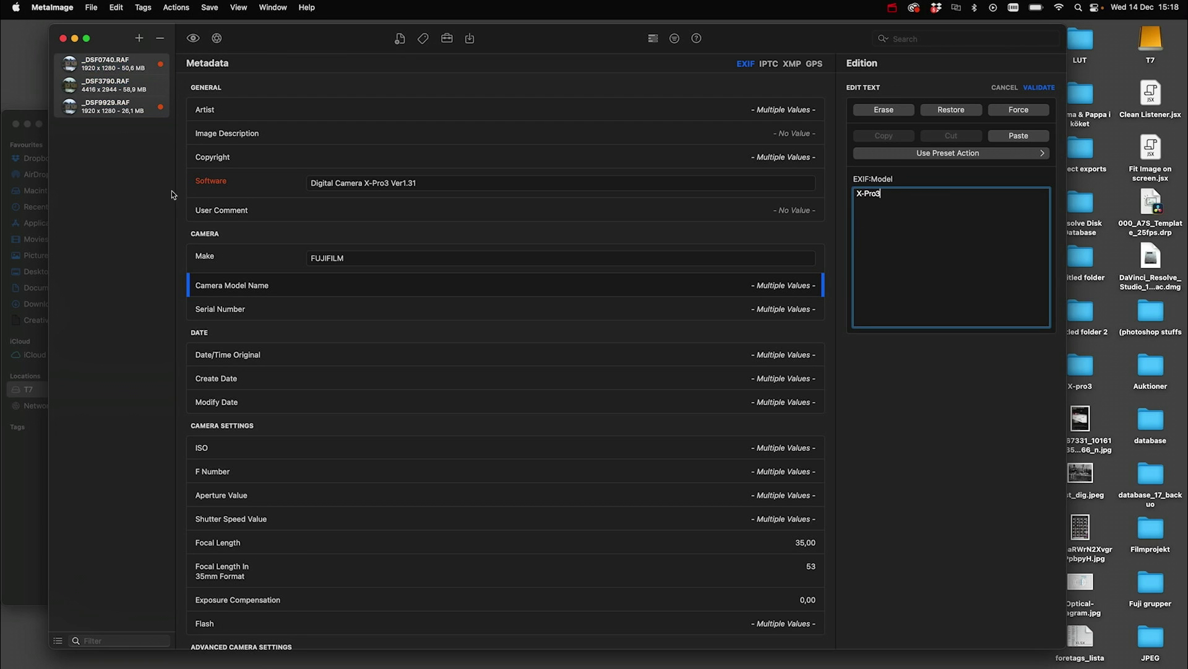
left_click(156, 195)
left_click(144, 103)
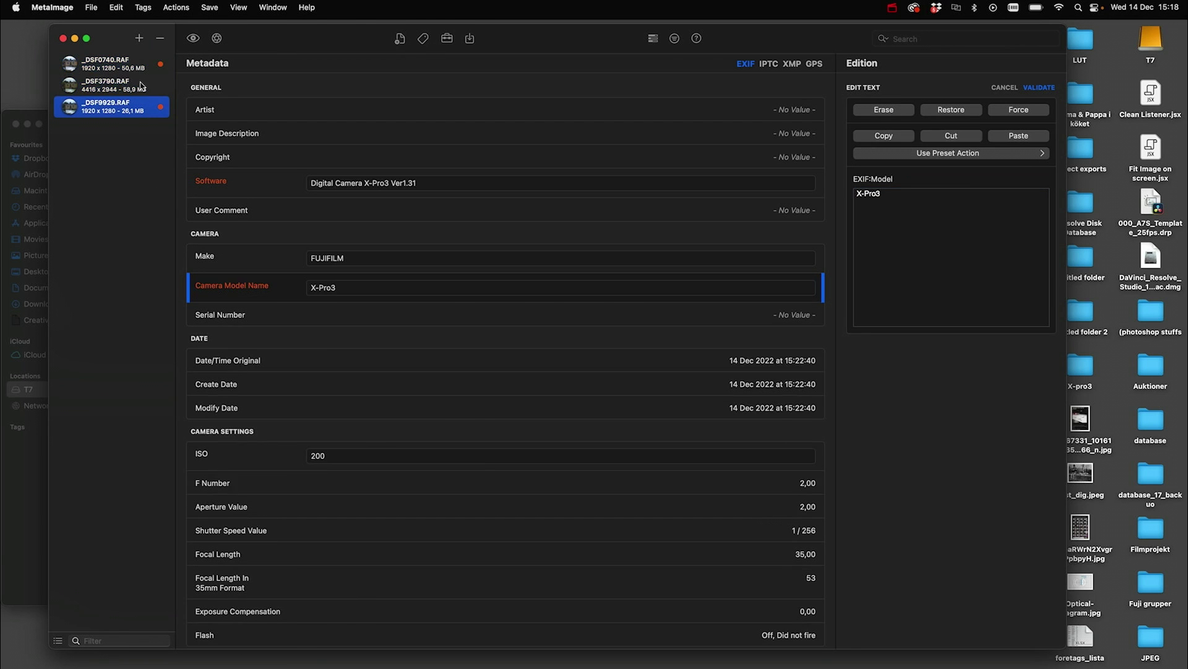
Verify _DSF9929.RAF and _DSF0740.RAF show Camera Model Name X-Pro3, then bring up the Save menu
left_click(134, 82)
left_click(127, 63)
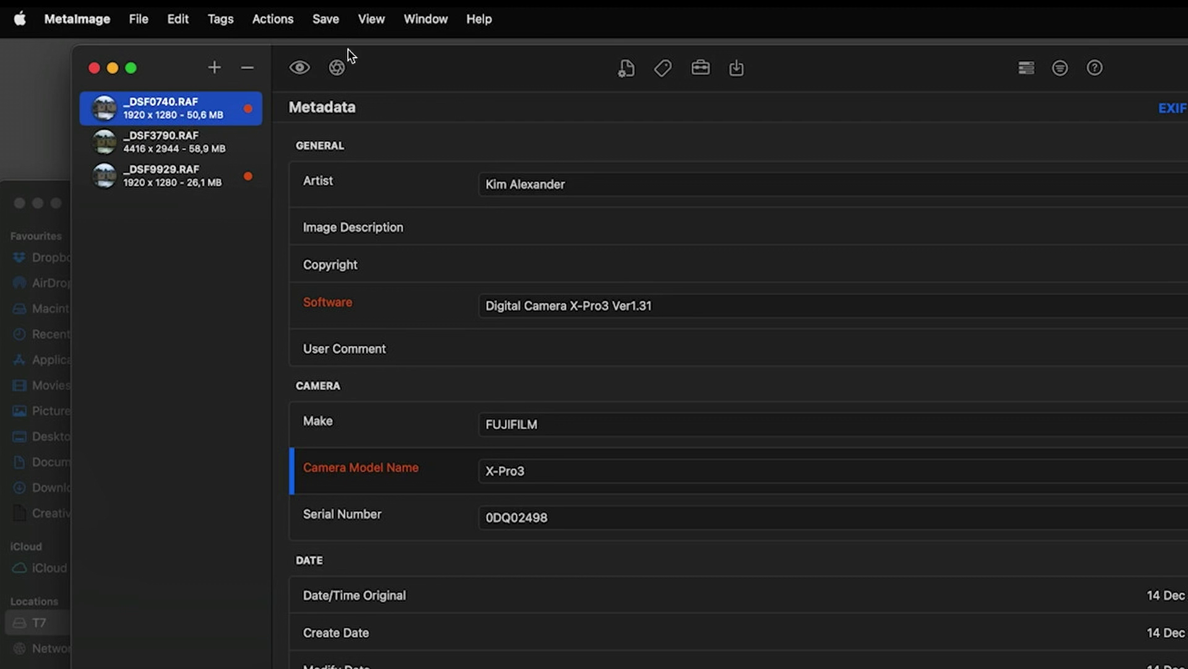
left_click(327, 19)
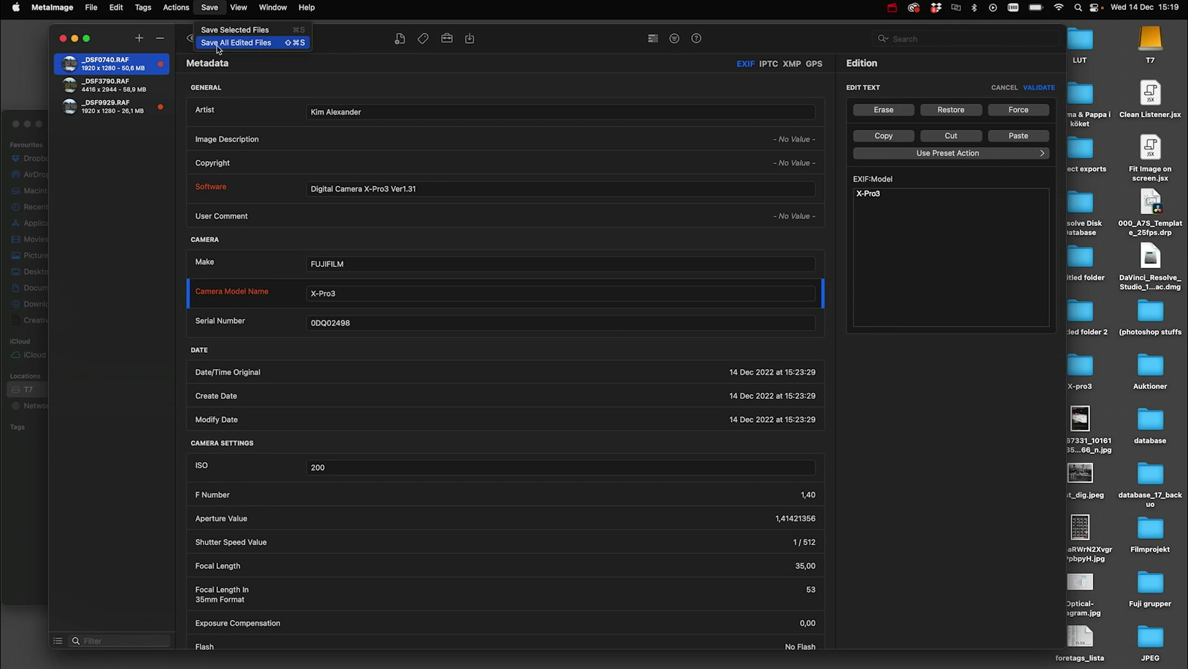
Use Save All Edited Files to write the X-Pro3 tags of the three RAF files to disk
left_click(218, 42)
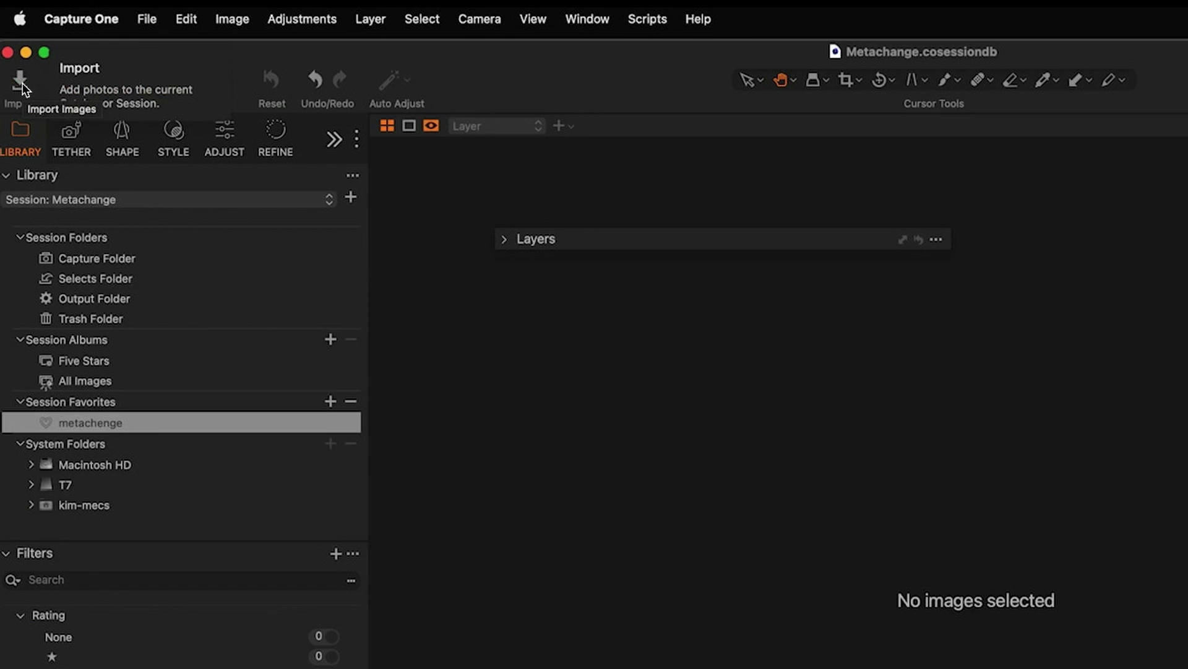
Set Import From to the Meta change folder and import all three re-tagged RAF files
left_click(23, 83)
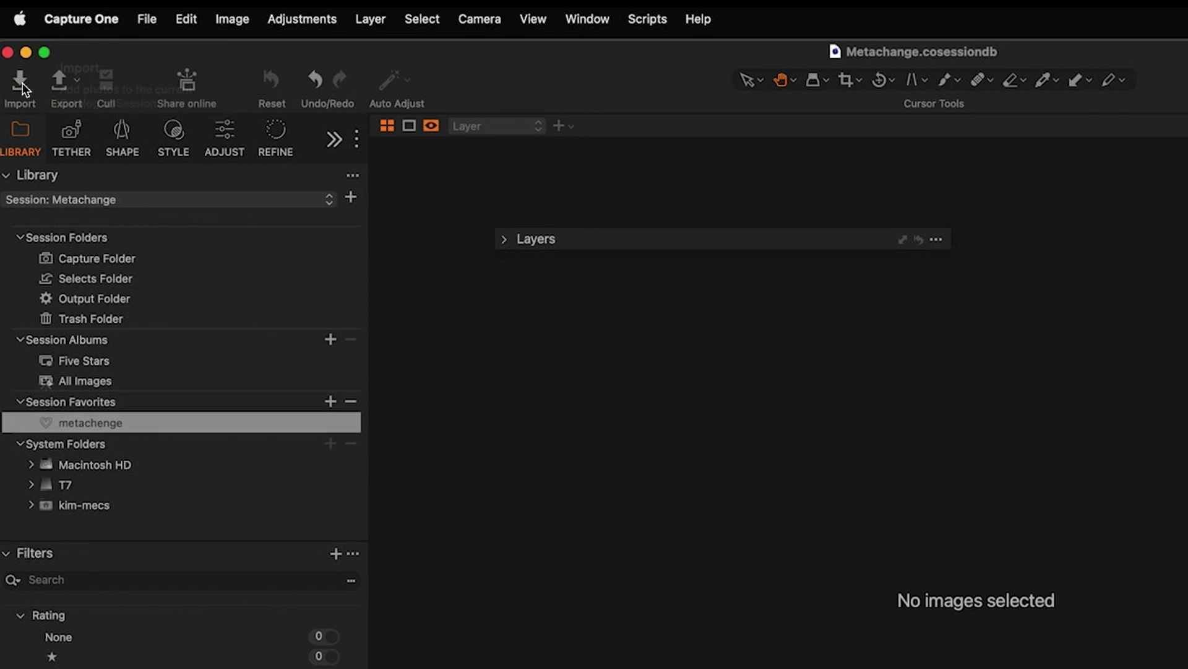
left_click(146, 118)
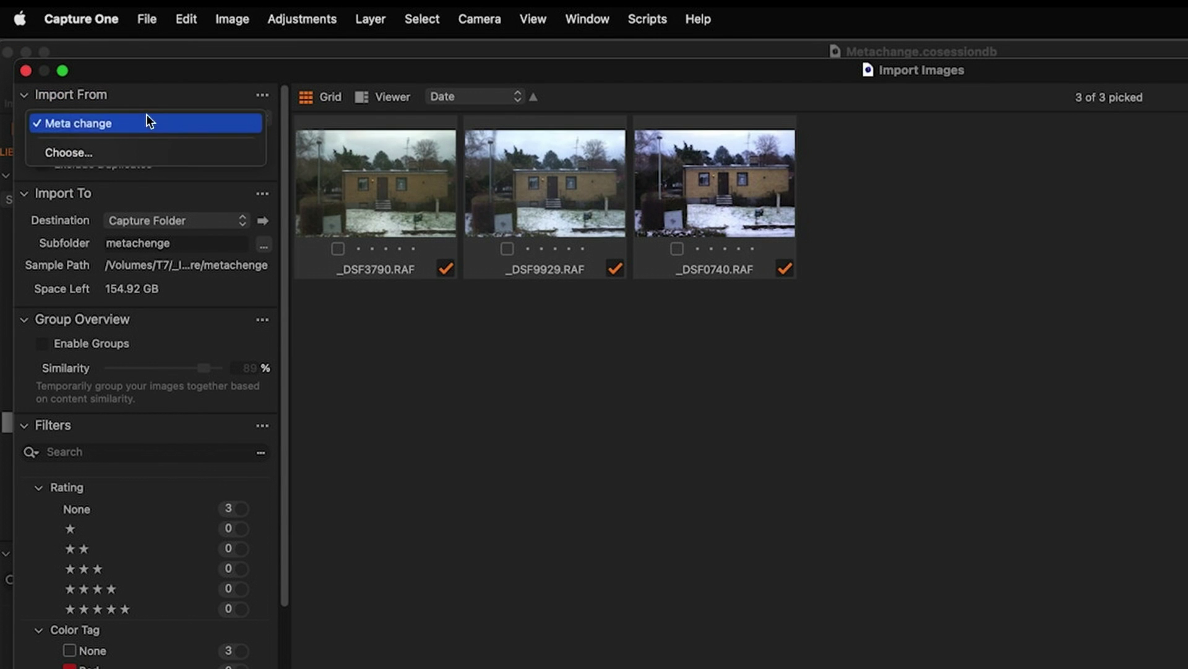
left_click(128, 150)
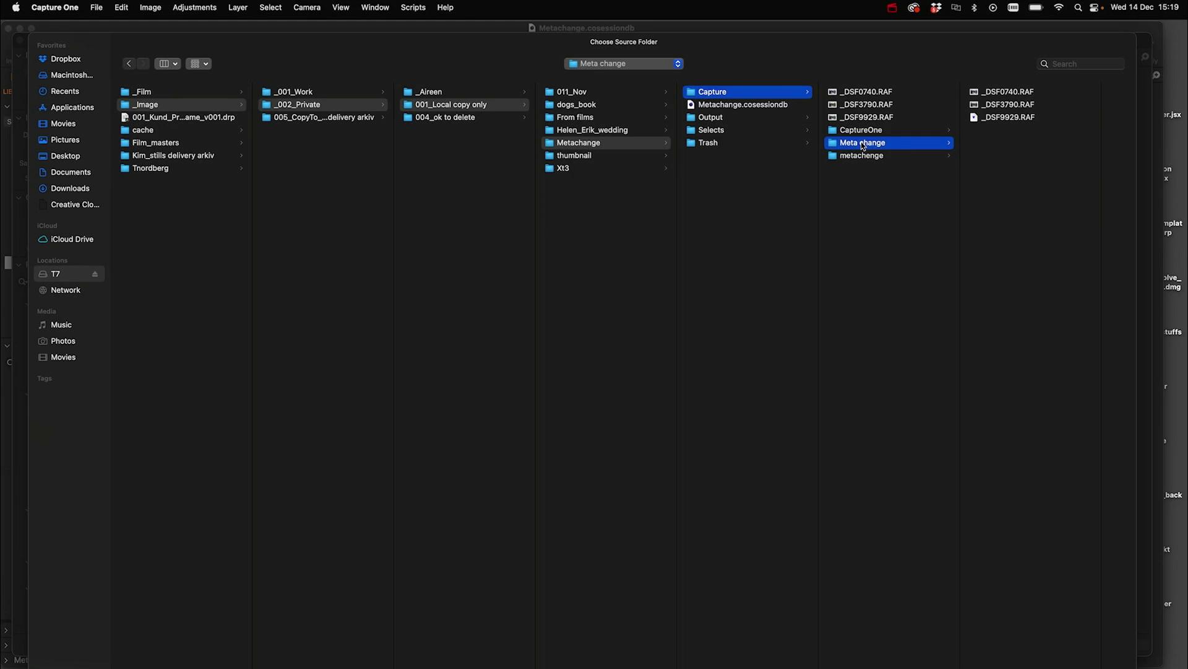
left_click(862, 156)
left_click(863, 143)
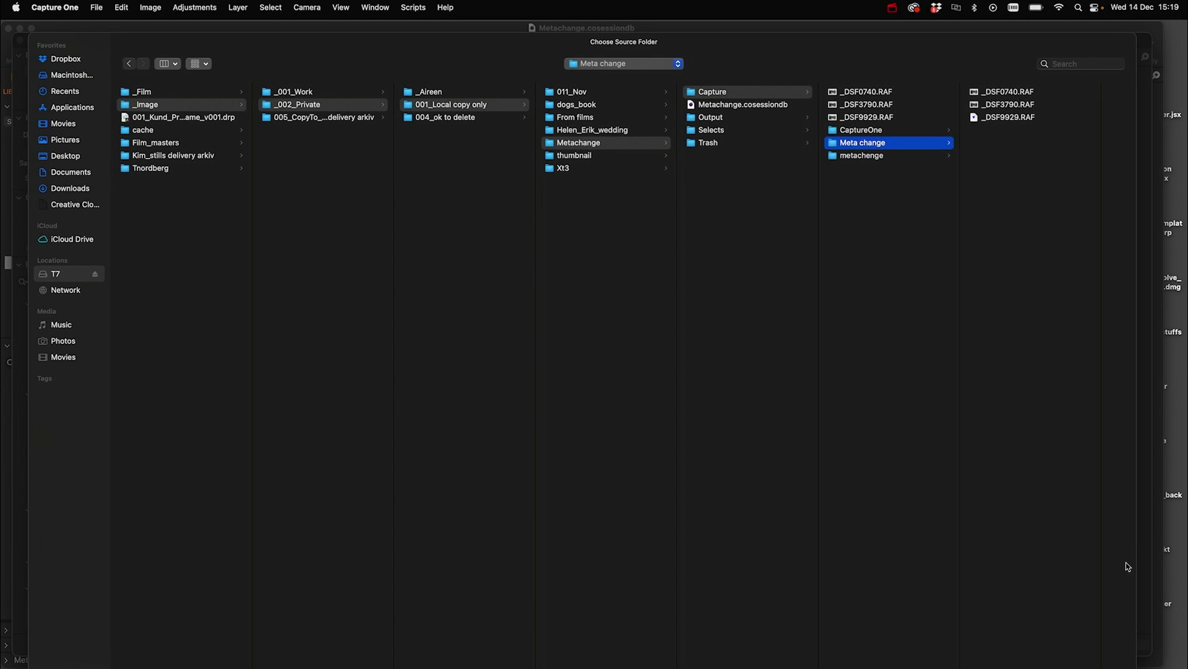
key("Return")
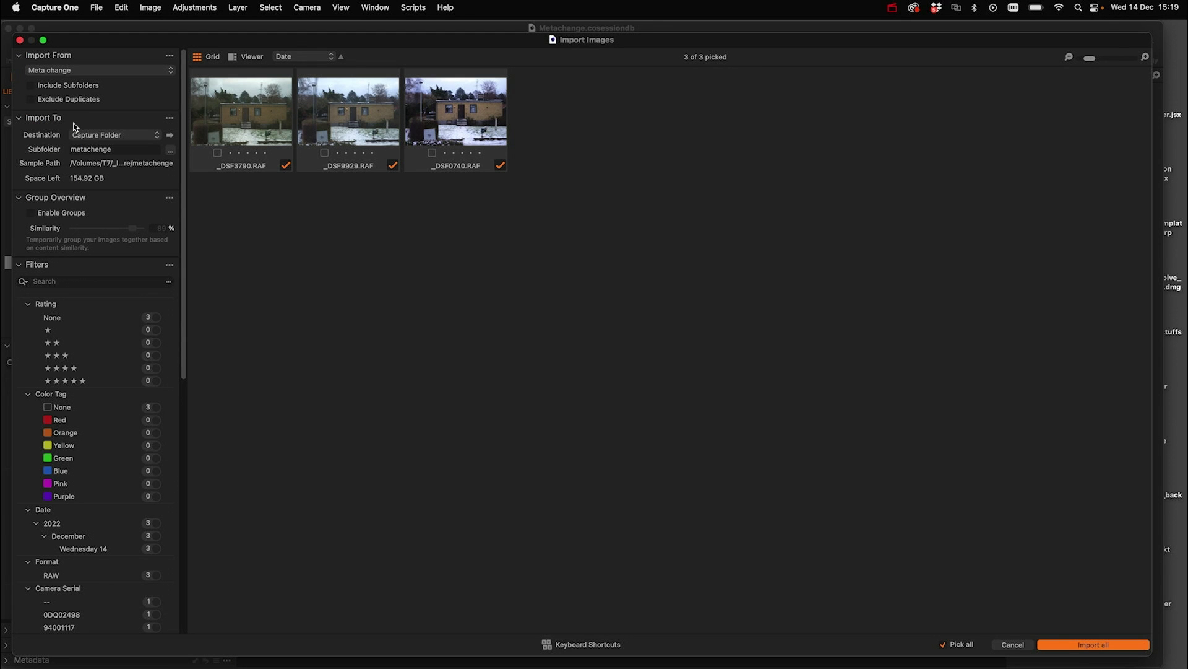
left_click(99, 150)
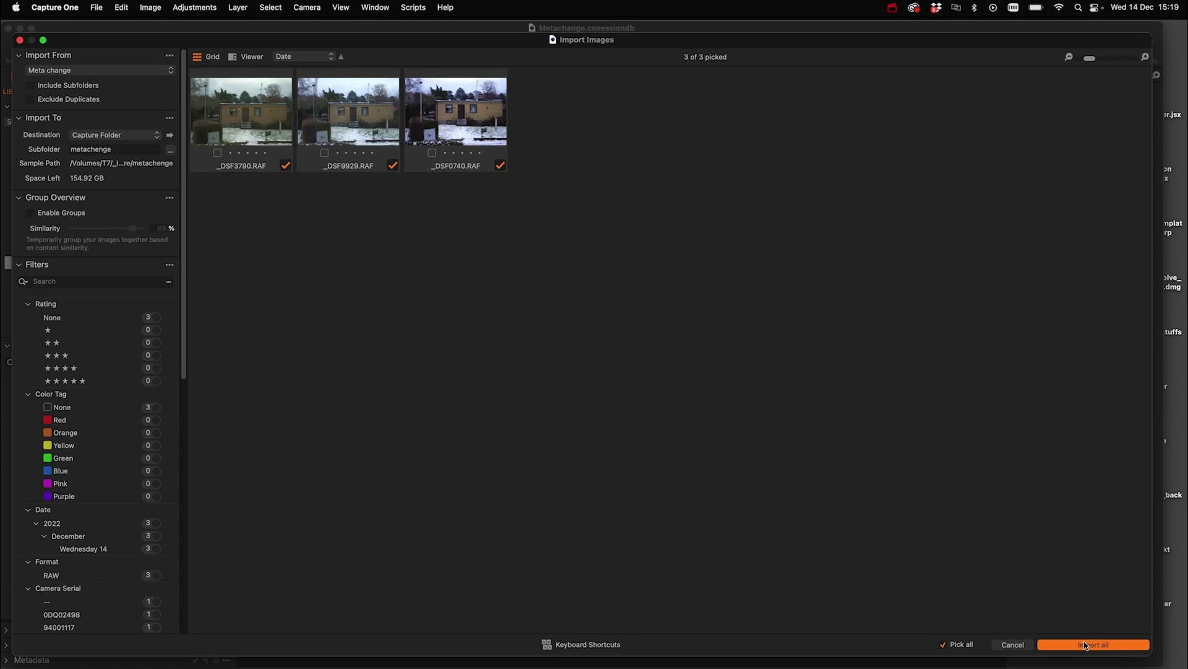
left_click(1085, 644)
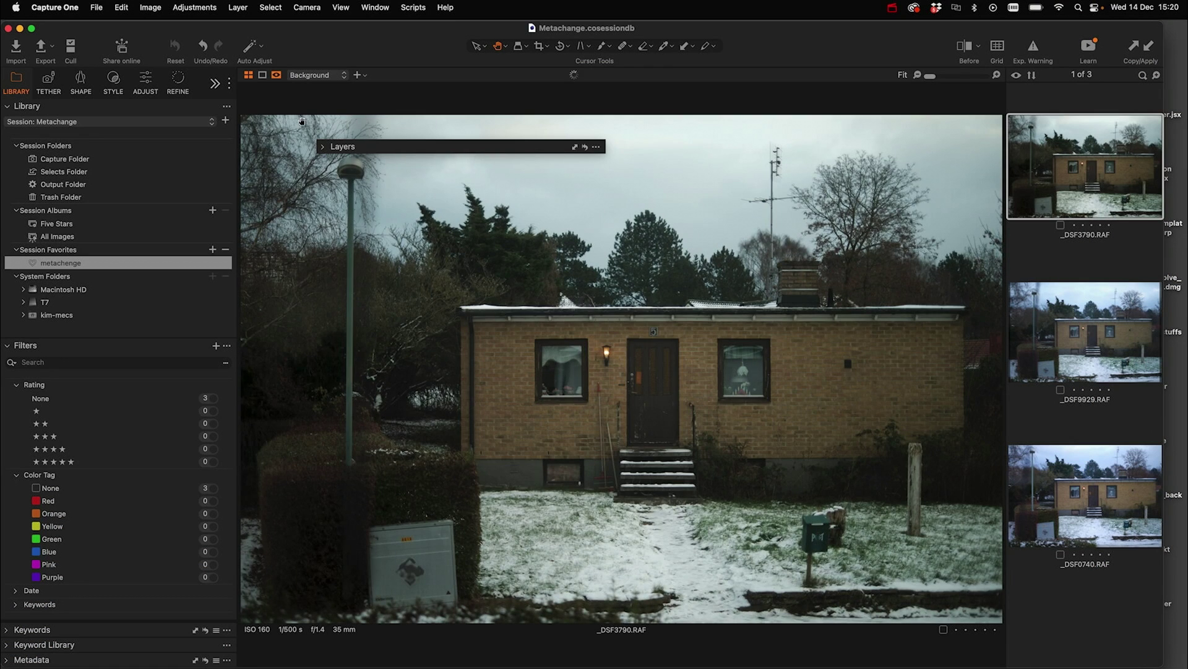
Apply the Fujifilm CLASSIC NEGATIVE curve to _DSF3790.RAF
left_click(150, 76)
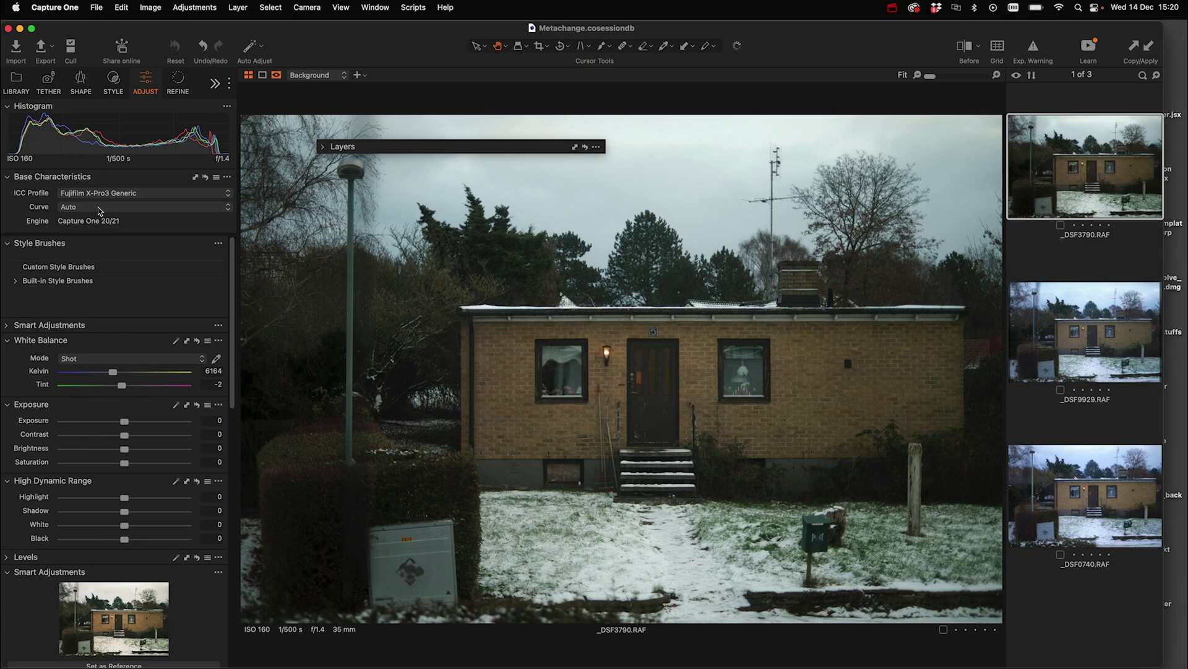
left_click(99, 211)
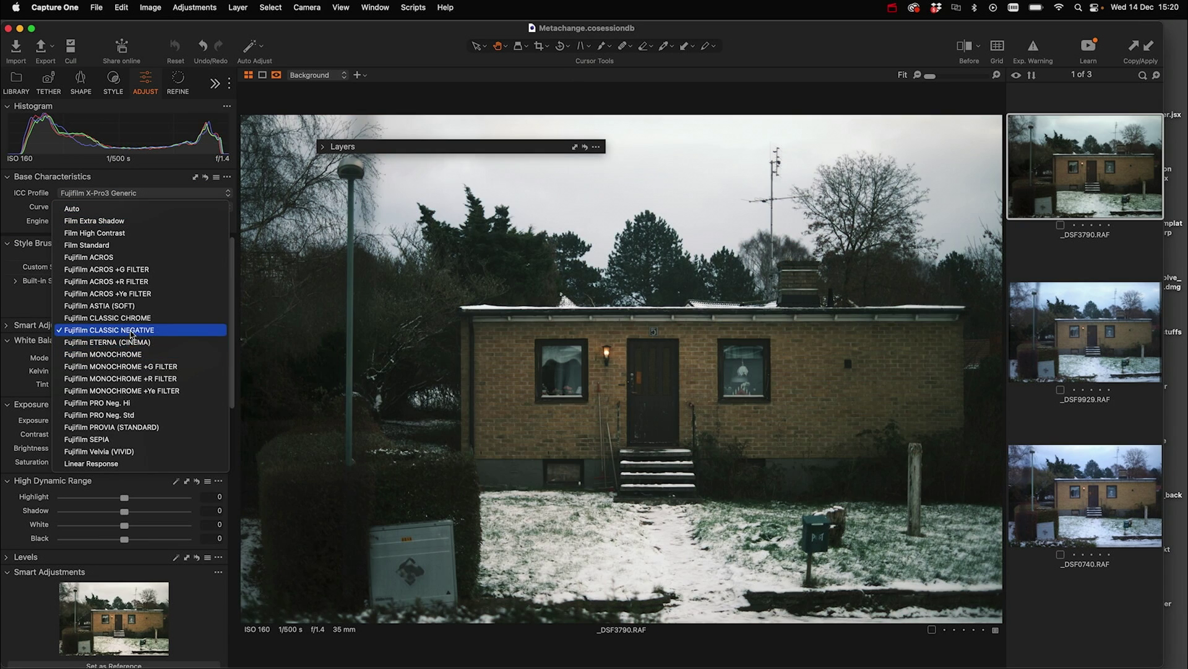
left_click(131, 330)
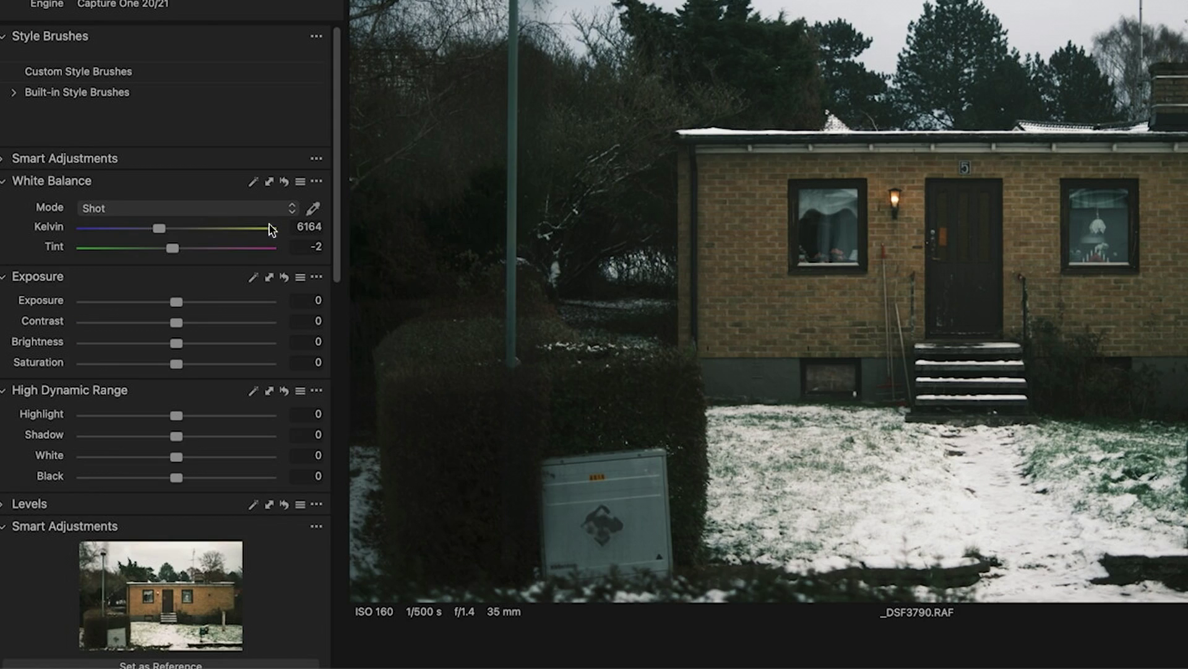
Set Kelvin 6000, tint 1,6, exposure 0,38, highlight -36, shadow 28 and contrast 10
left_click(218, 370)
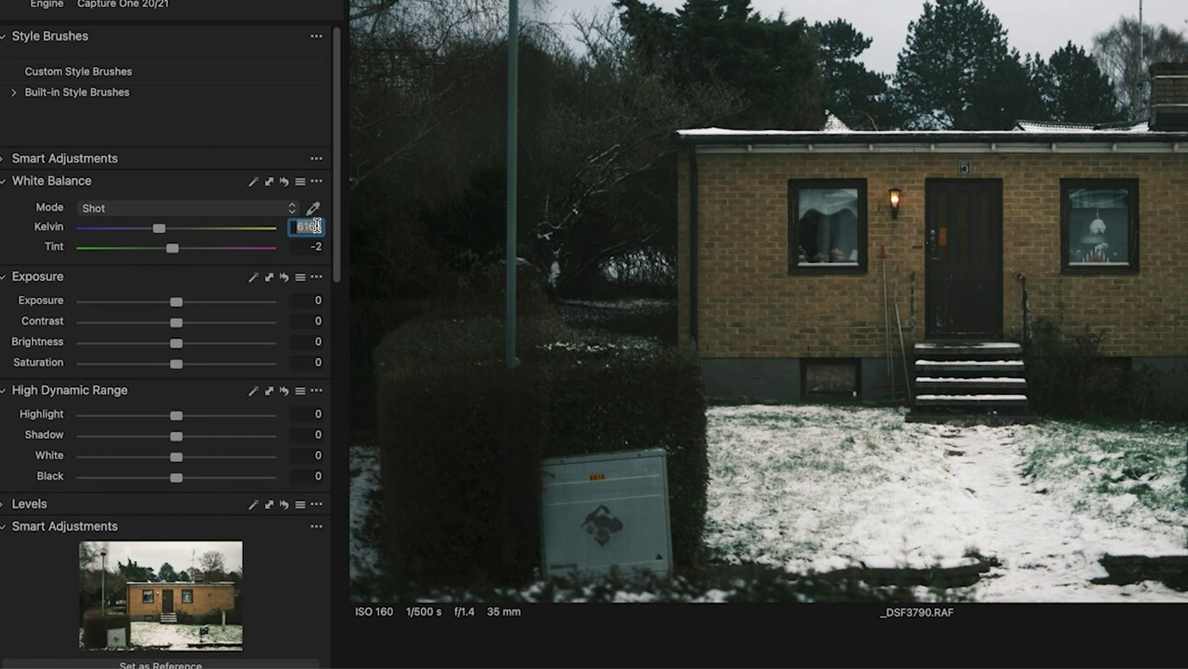
type("600")
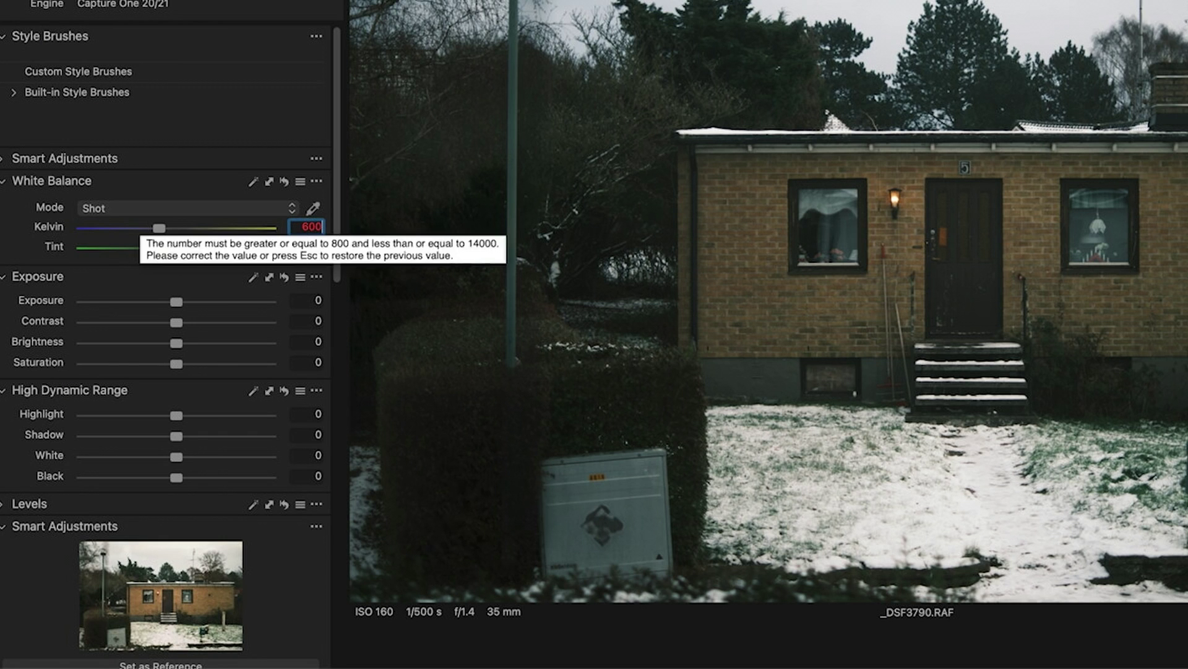
type("0")
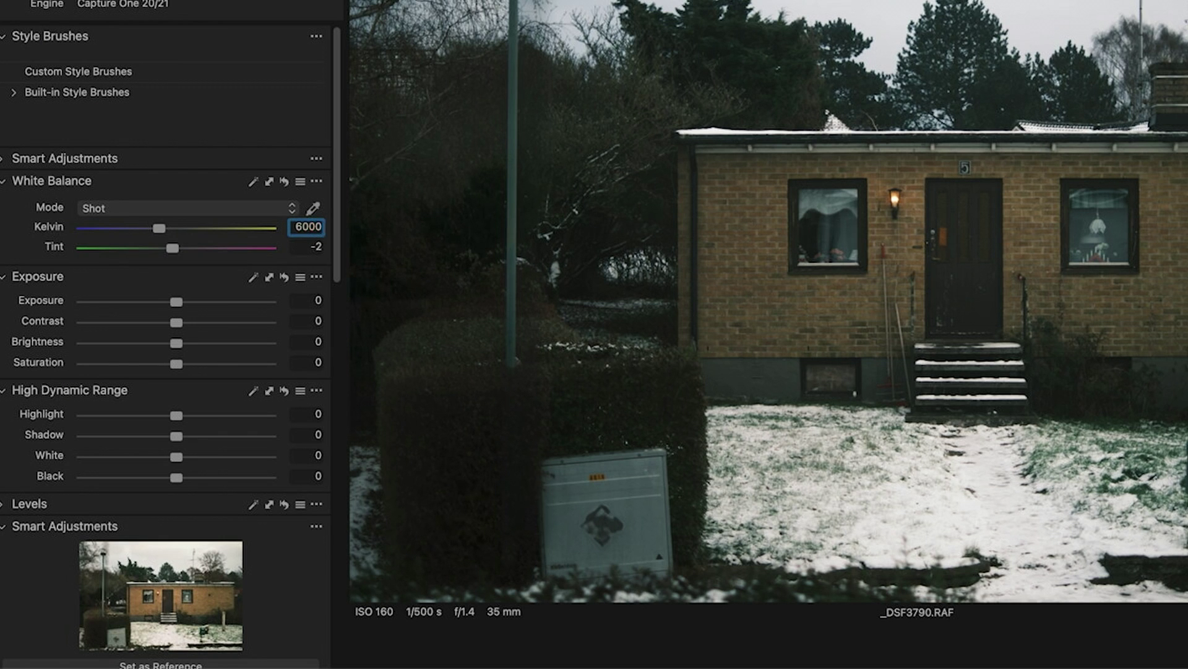
key("Return")
left_click_drag(180, 249, 186, 250)
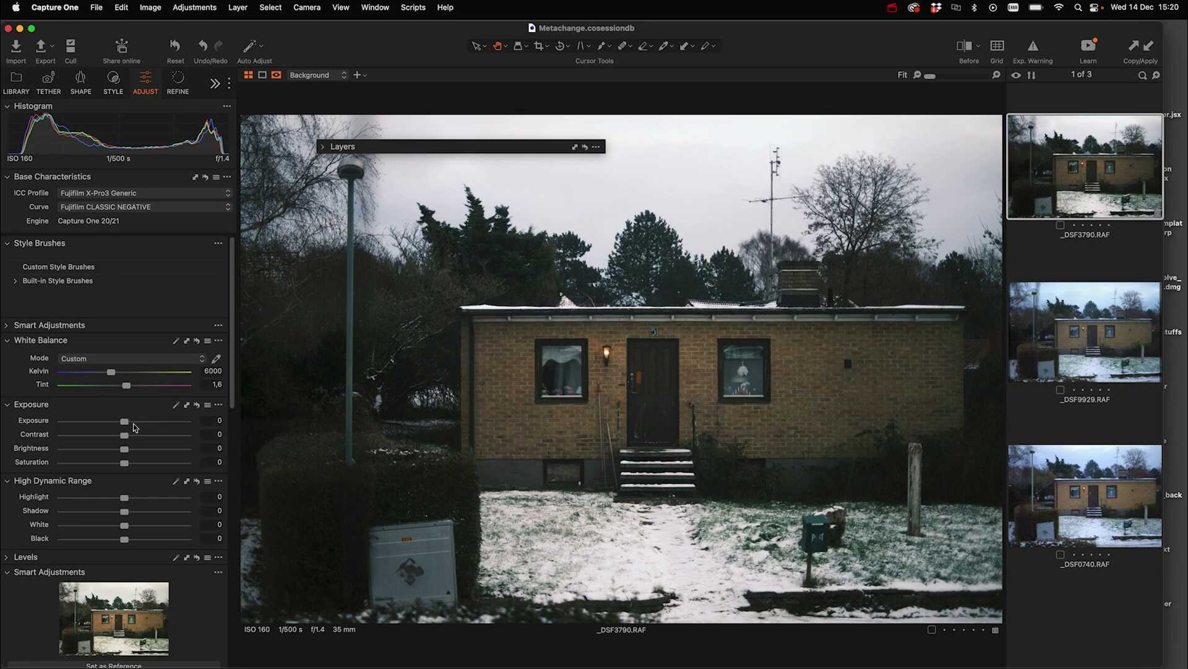
left_click_drag(133, 427, 130, 427)
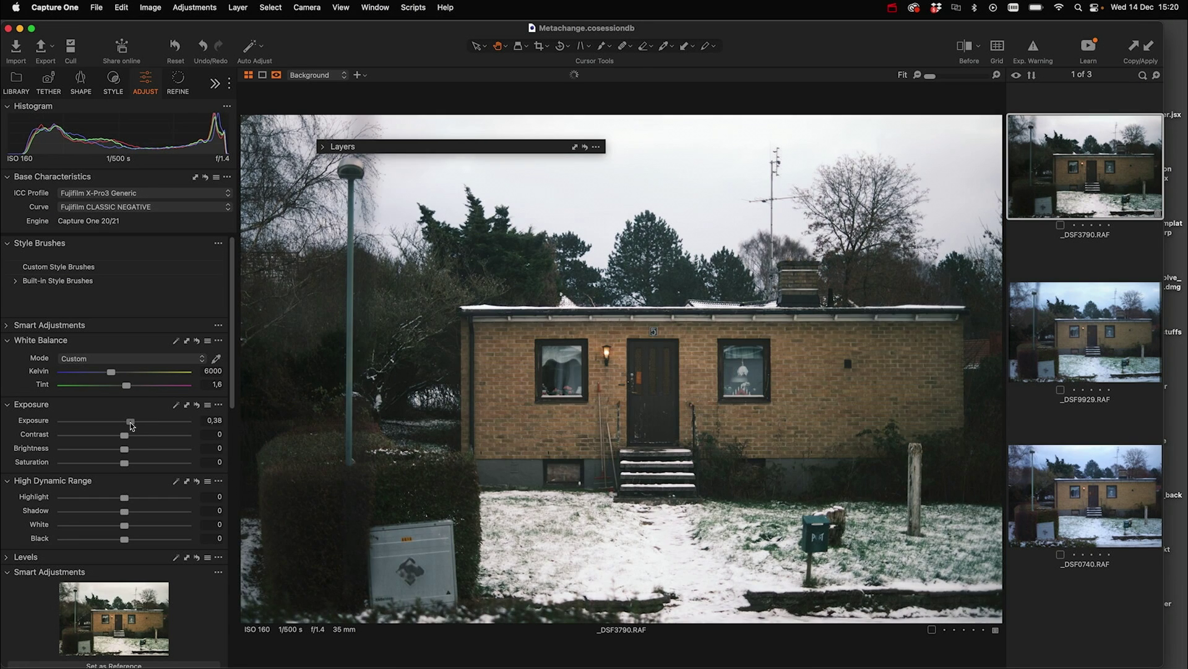
left_click(102, 497)
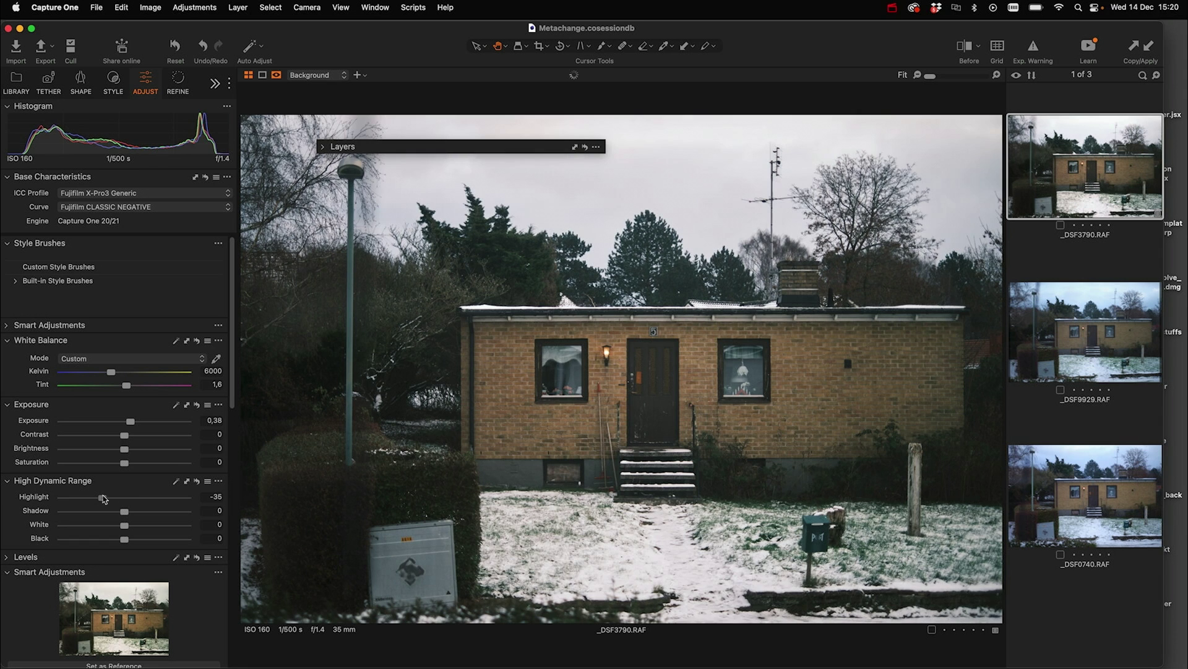
left_click(141, 511)
left_click(136, 434)
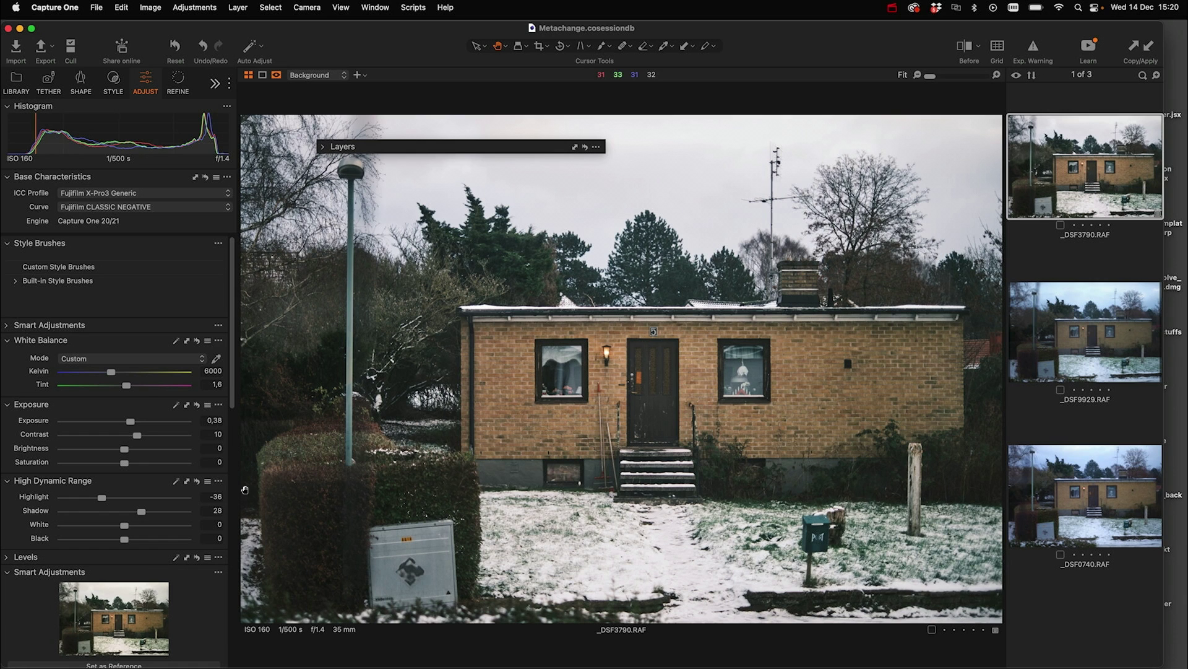
Drop exposure to 0,04 and copy _DSF3790's adjustments onto all three images
left_click(124, 420)
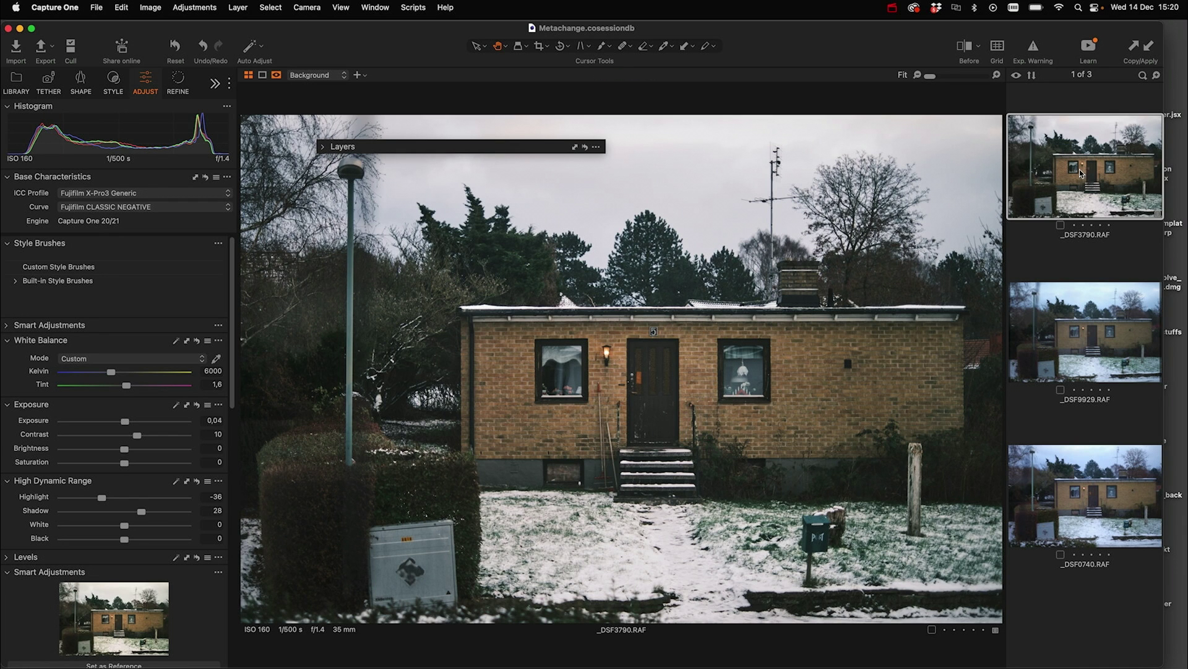
key("super+a")
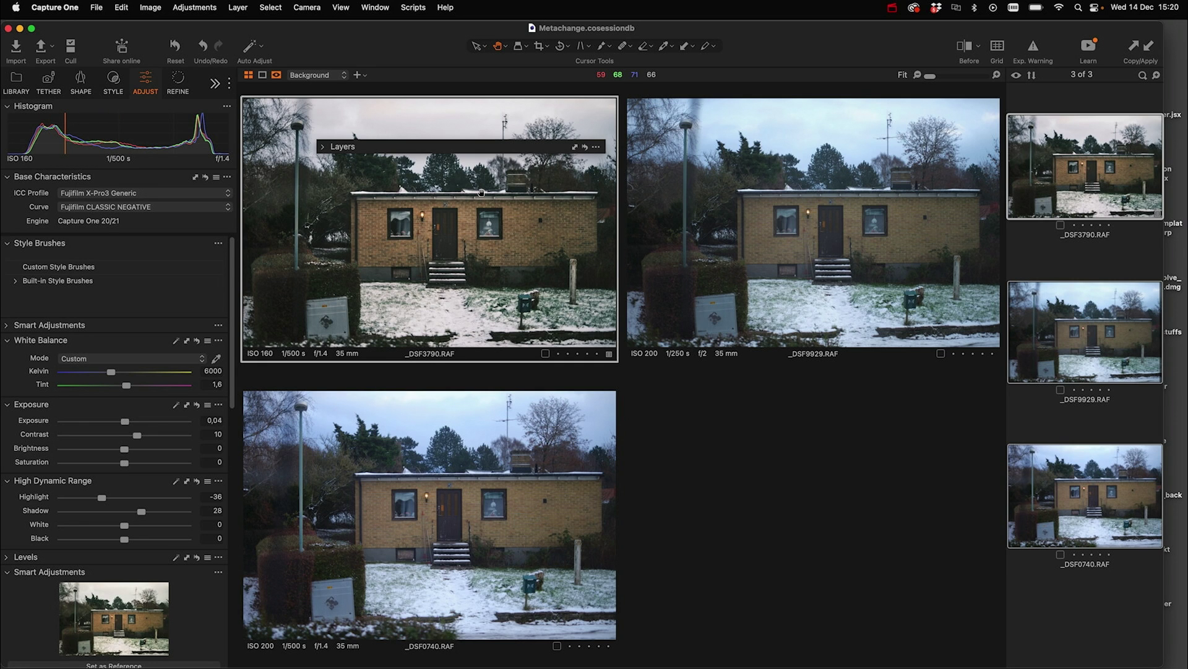
key("super+shift+c")
key("super+shift+v")
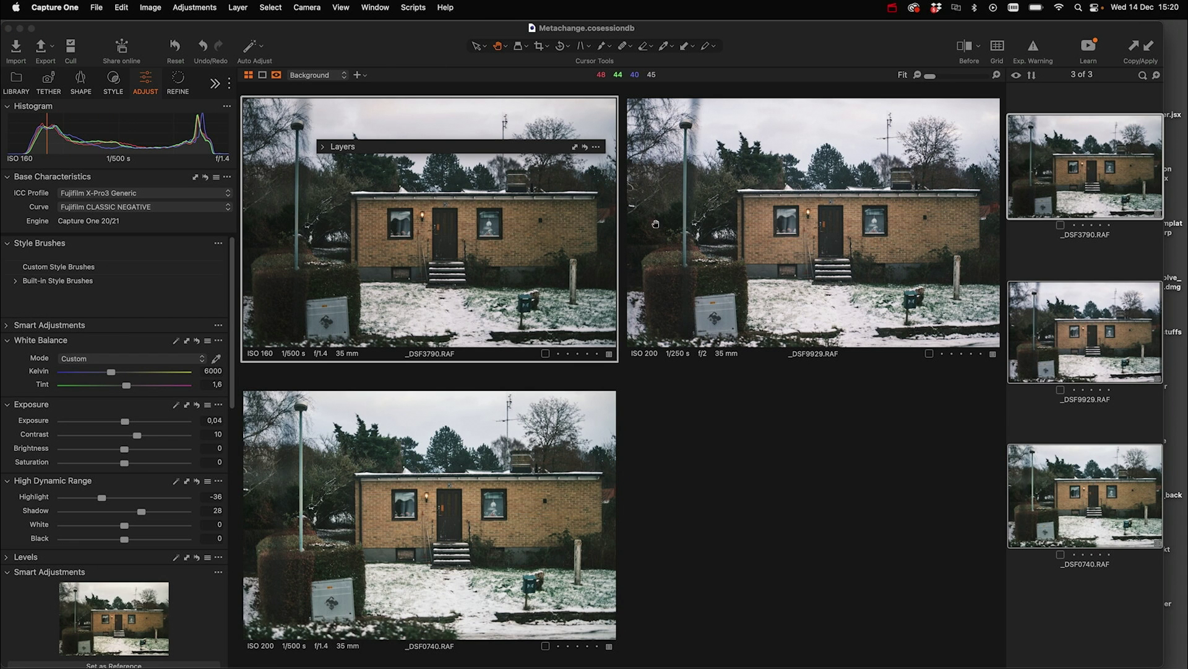
Return to single-image view and move to _DSF0740.RAF to review its pasted look
left_click(1059, 258)
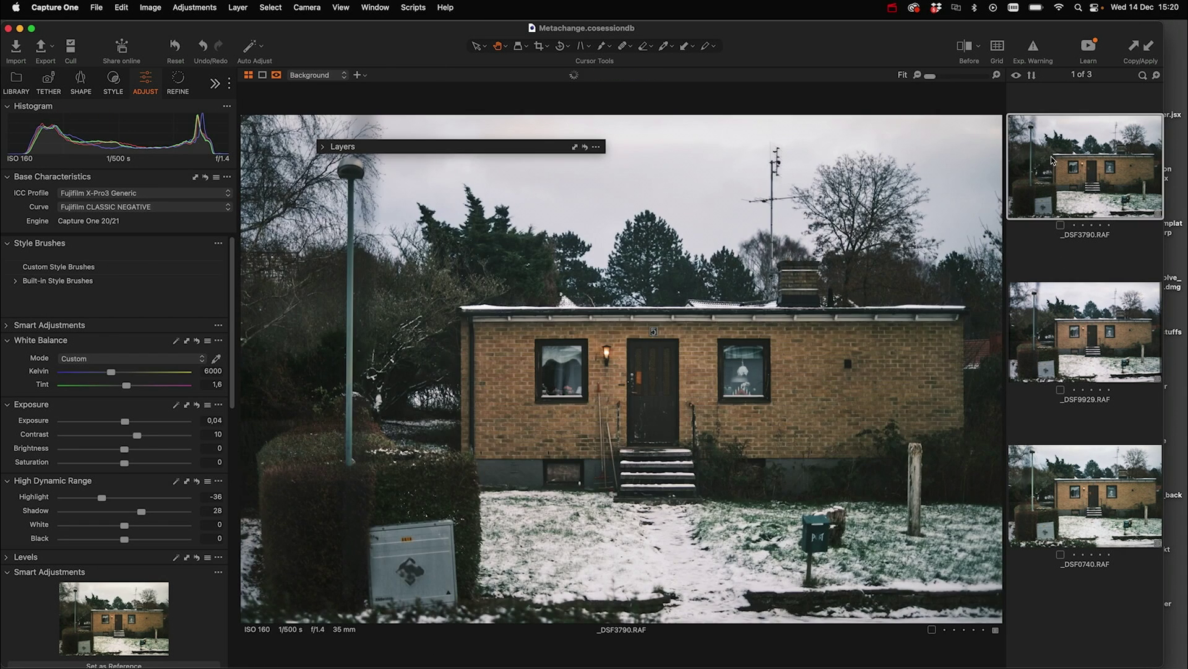
key("Down")
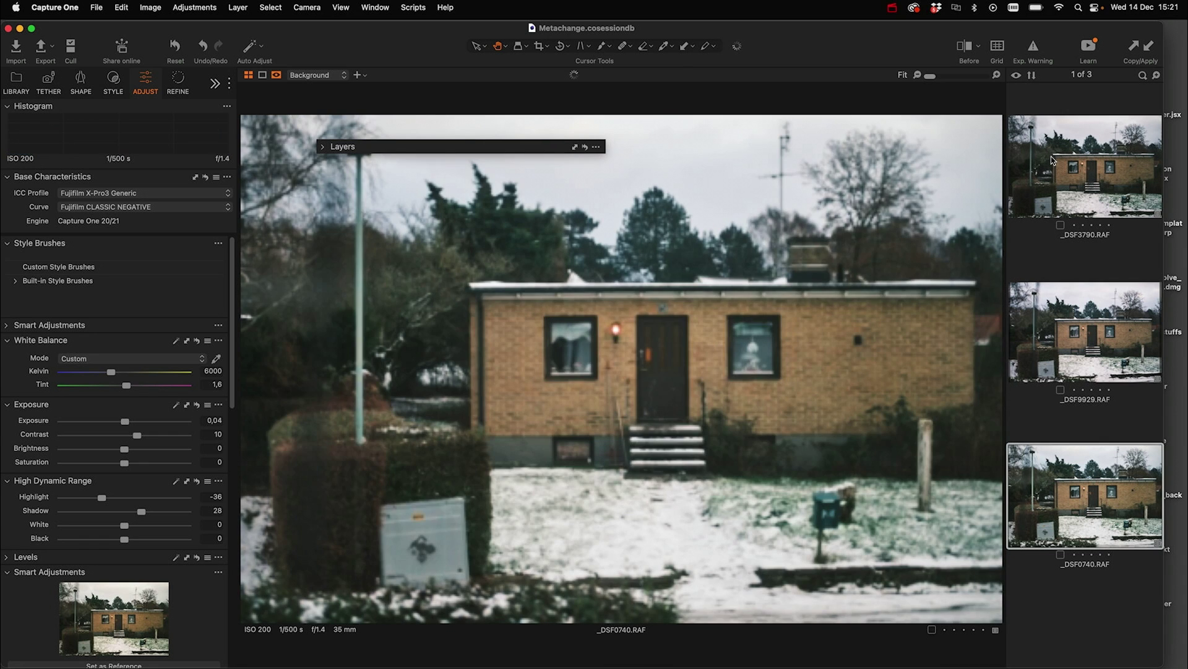